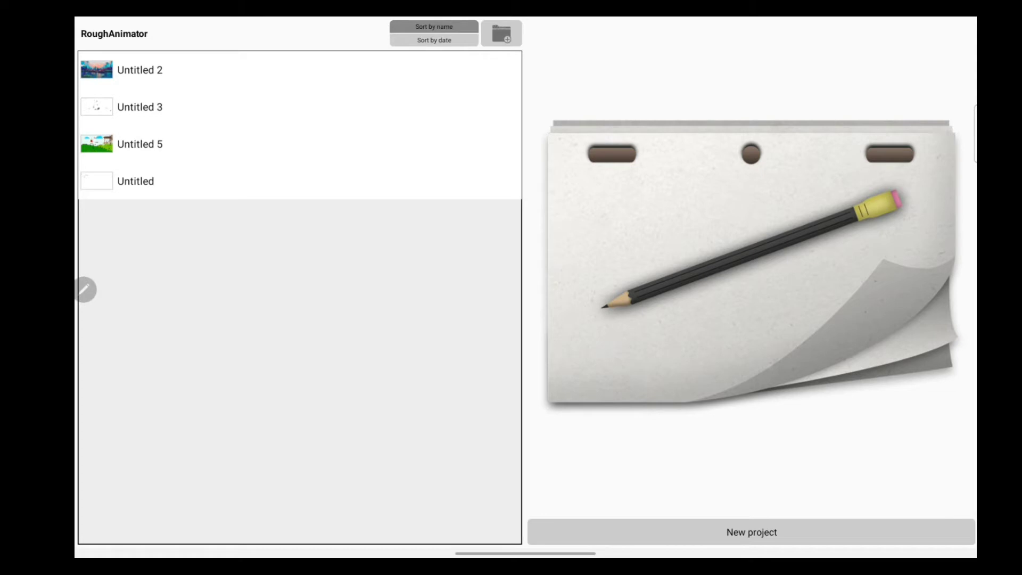
# Step: Start a new project folder, cancel it, then begin new project setup at the frame rate
pyautogui.click(501, 33)
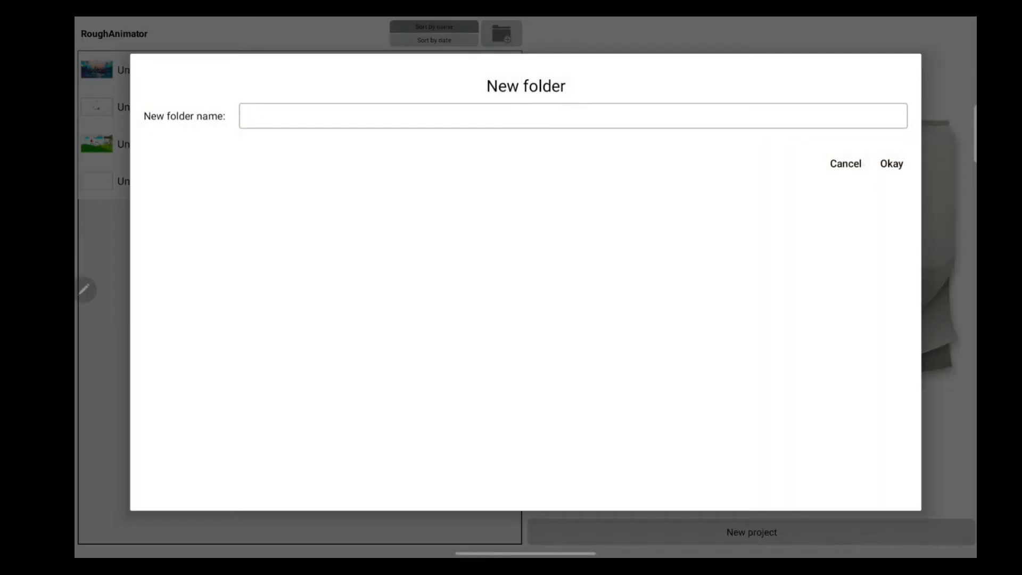
pyautogui.click(845, 163)
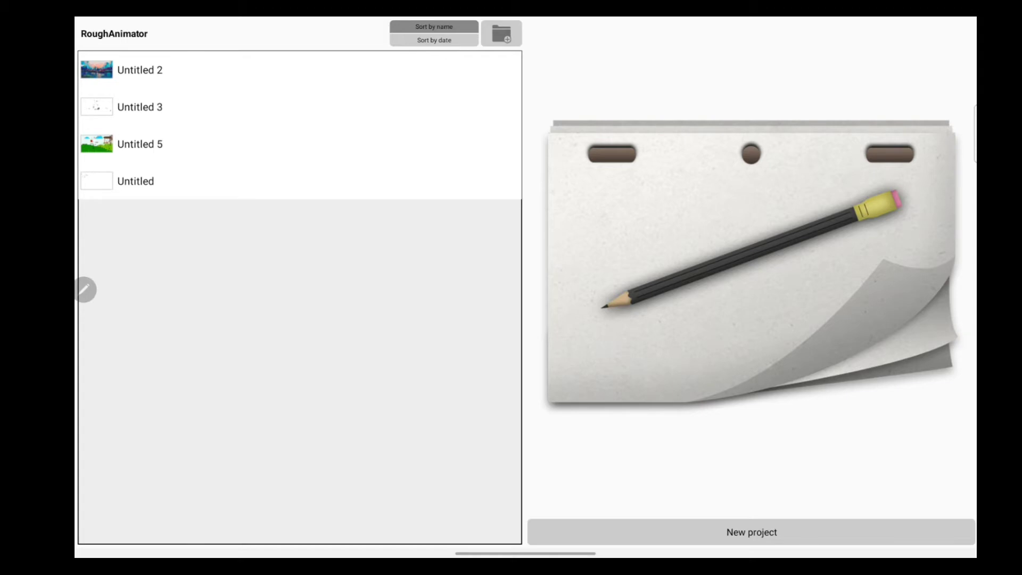
pyautogui.click(751, 532)
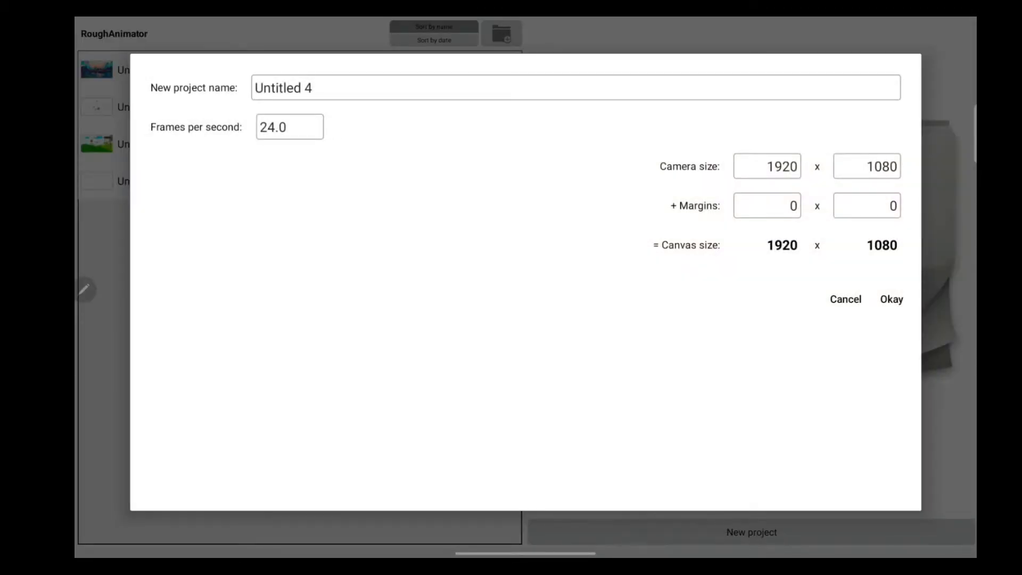
pyautogui.doubleClick(291, 119)
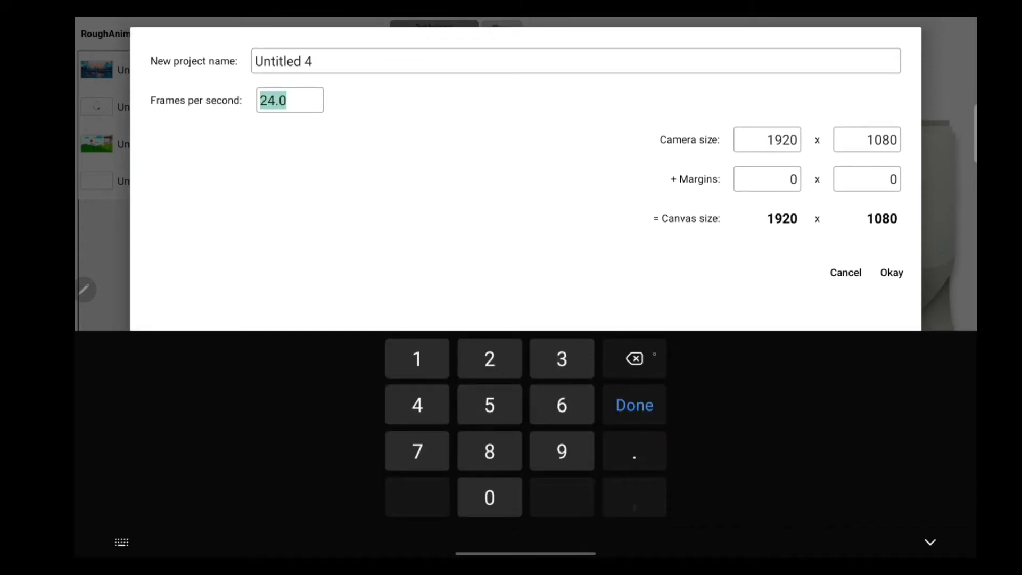
pyautogui.write('12')
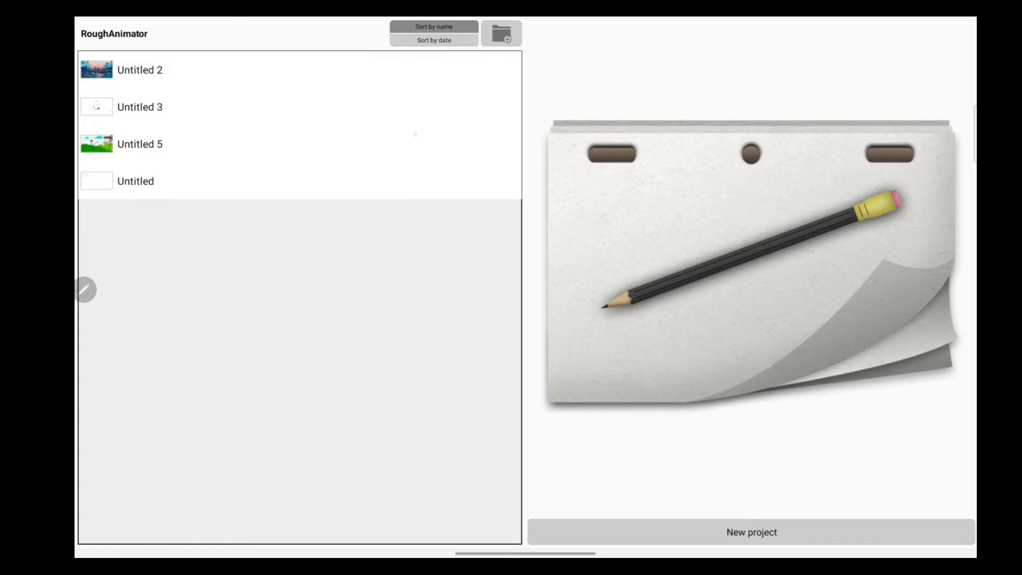
# Step: Preview the Untitled 5 chicken project, glance at its options, and open it
pyautogui.click(415, 135)
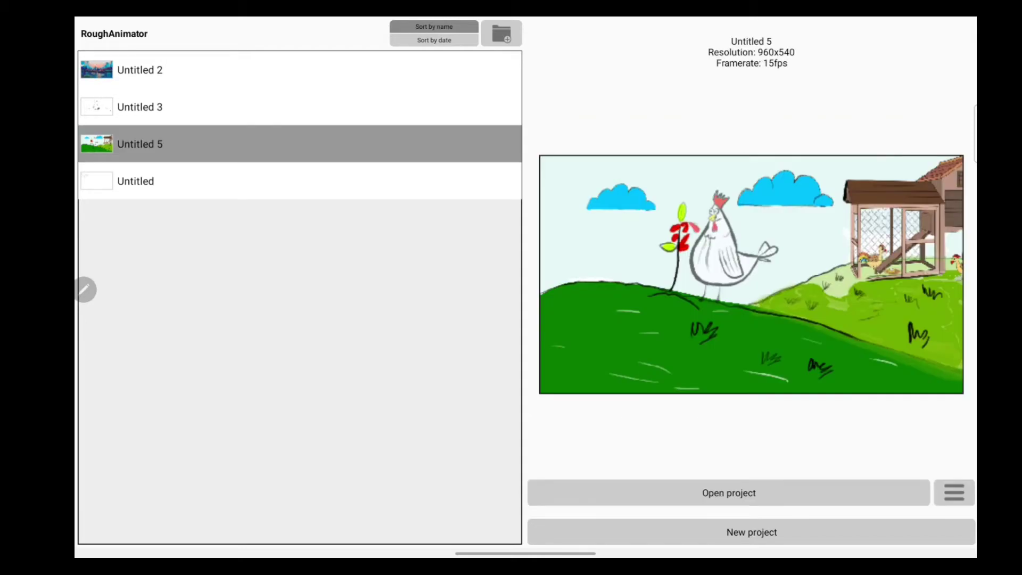
pyautogui.click(955, 493)
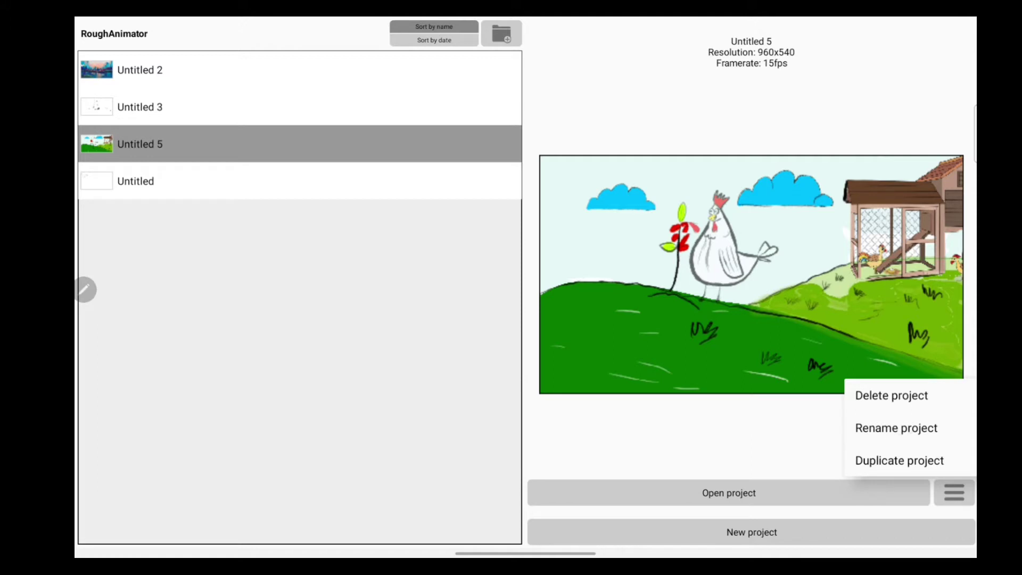
pyautogui.click(719, 431)
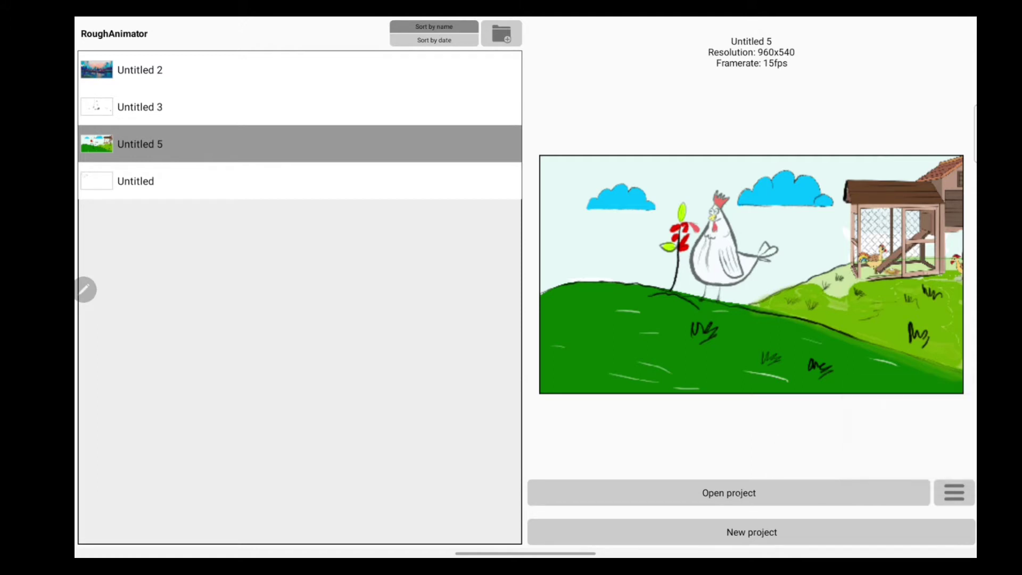
pyautogui.click(728, 493)
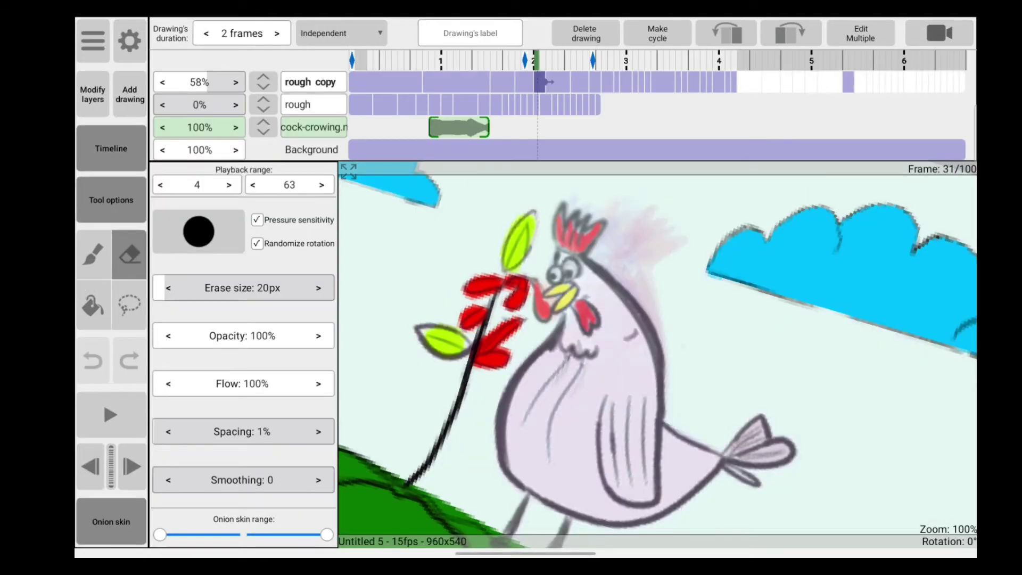
# Step: Fit the whole chicken scene in view at frame 1 and select the brush tool
pyautogui.click(356, 81)
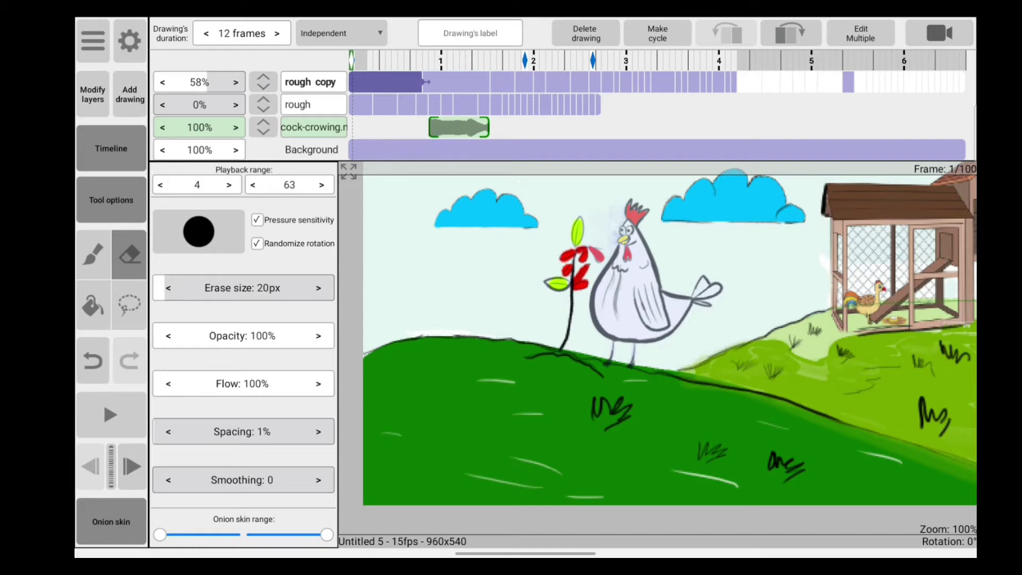
pyautogui.click(94, 254)
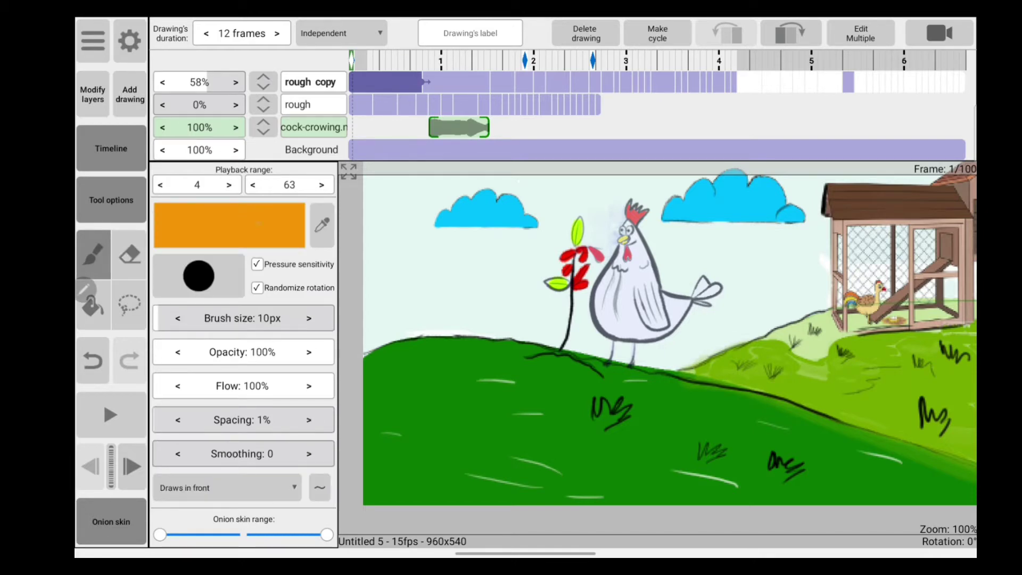
# Step: Change the brush colour from orange to black, testing it with an undone stroke
pyautogui.click(229, 225)
pyautogui.moveTo(428, 343); pyautogui.dragTo(437, 361)
pyautogui.click(846, 436)
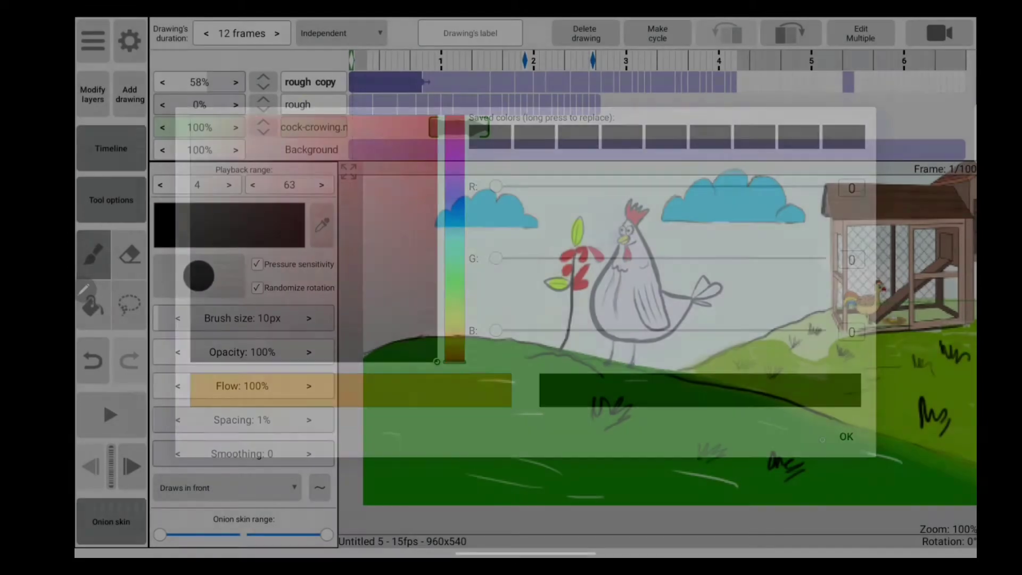
pyautogui.moveTo(403, 272); pyautogui.dragTo(527, 307)
pyautogui.click(94, 361)
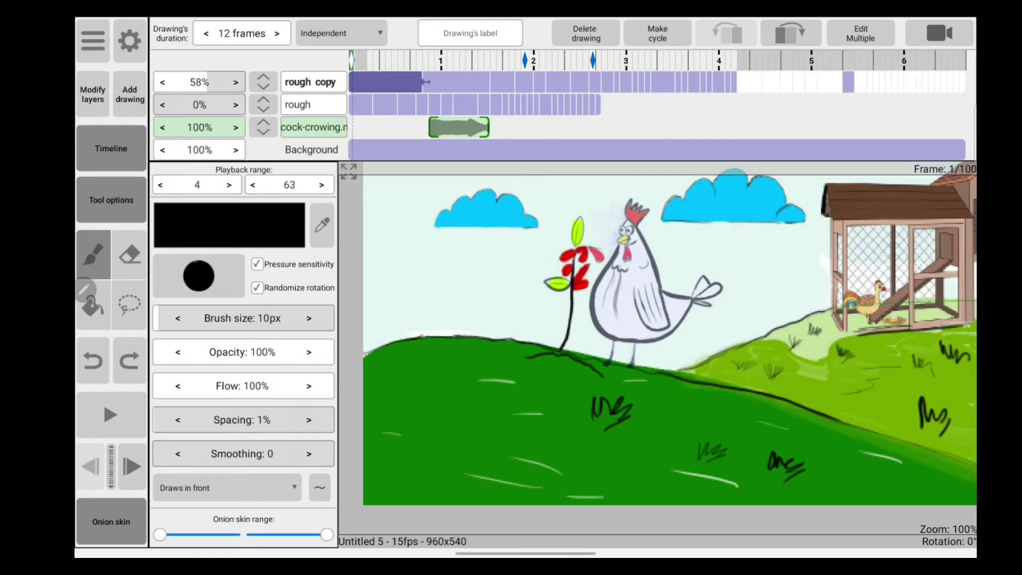
# Step: Keep the solid circle tip, shrink the brush to 9px, and test the flow
pyautogui.click(199, 276)
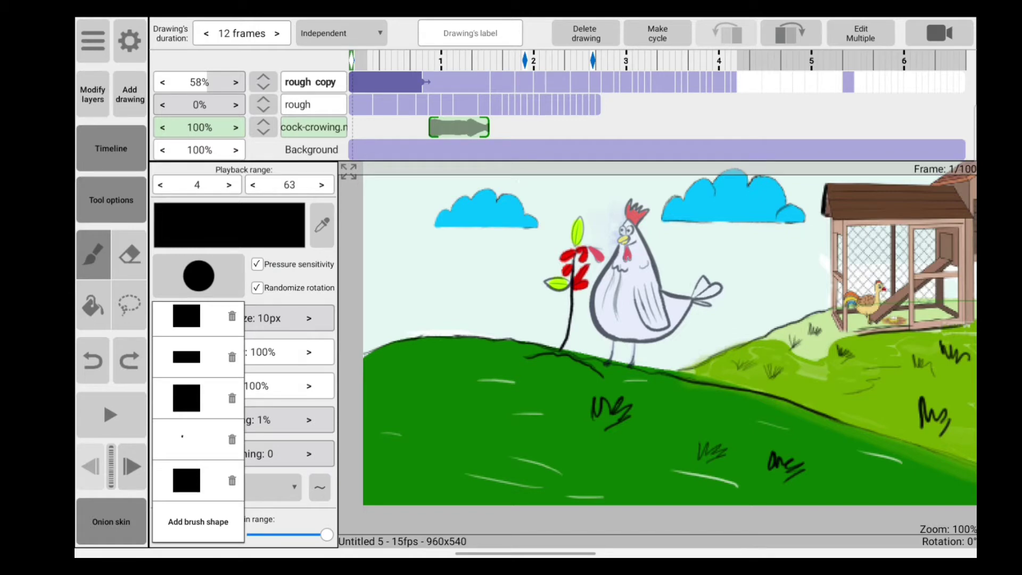
pyautogui.scroll(3, 198, 399)
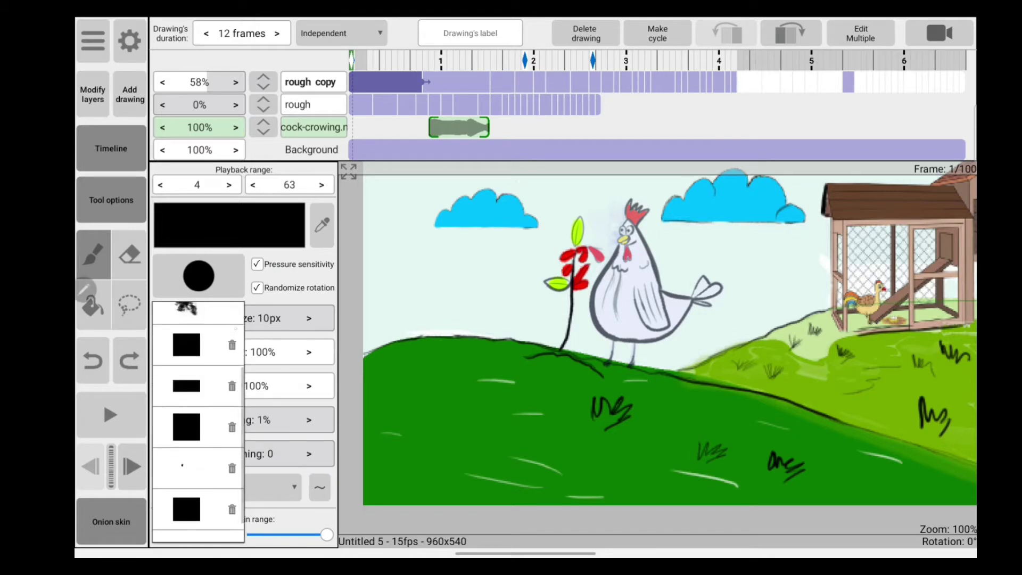
pyautogui.scroll(-3, 199, 399)
pyautogui.scroll(3, 198, 383)
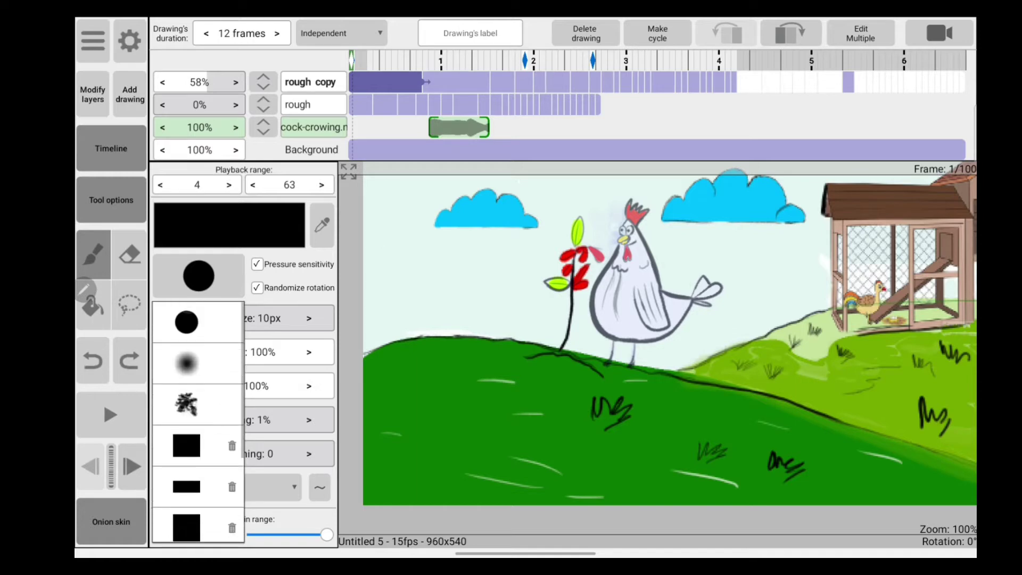
pyautogui.click(186, 320)
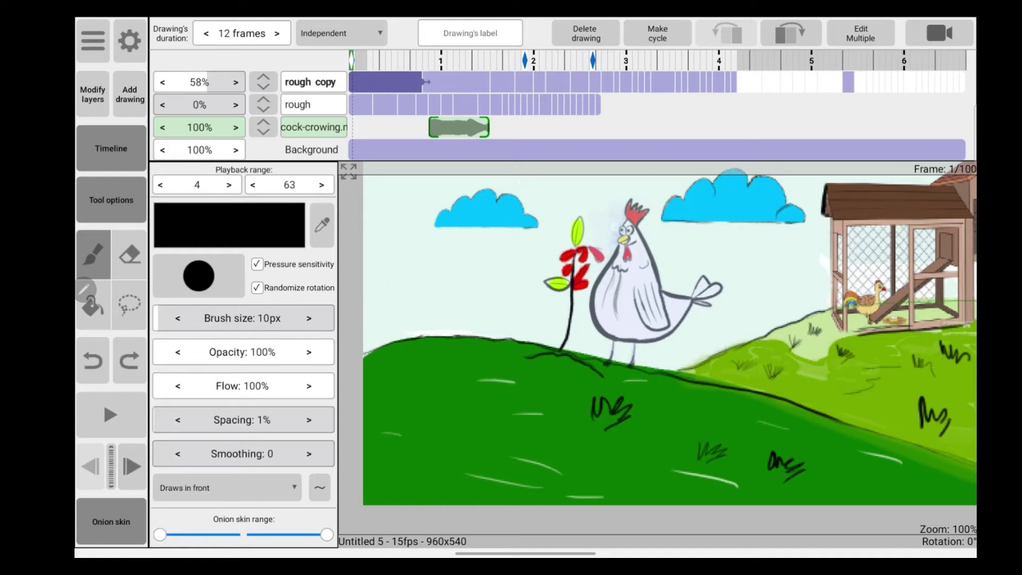
pyautogui.click(178, 318)
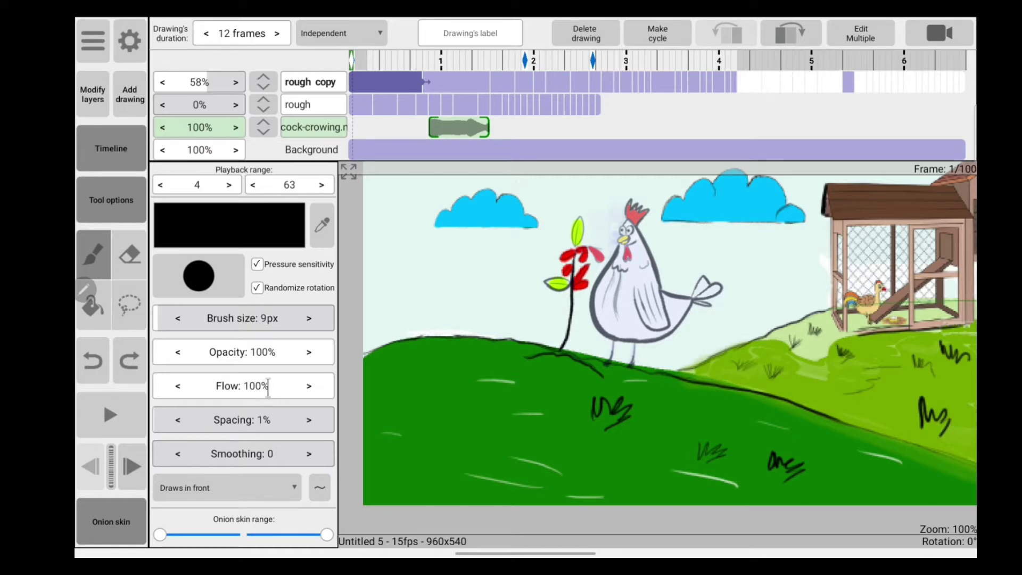
pyautogui.moveTo(273, 386)
pyautogui.mouseDown()
pyautogui.moveTo(248, 386)
pyautogui.moveTo(334, 385)
pyautogui.mouseUp()
pyautogui.moveTo(414, 263); pyautogui.dragTo(475, 272)
pyautogui.hotkey('ctrl', 'z')
# Step: Try brush spacing and smoothing at 73, then settle smoothing at about 10
pyautogui.moveTo(239, 420); pyautogui.dragTo(164, 420)
pyautogui.moveTo(177, 454); pyautogui.dragTo(281, 454)
pyautogui.moveTo(388, 316); pyautogui.dragTo(527, 318)
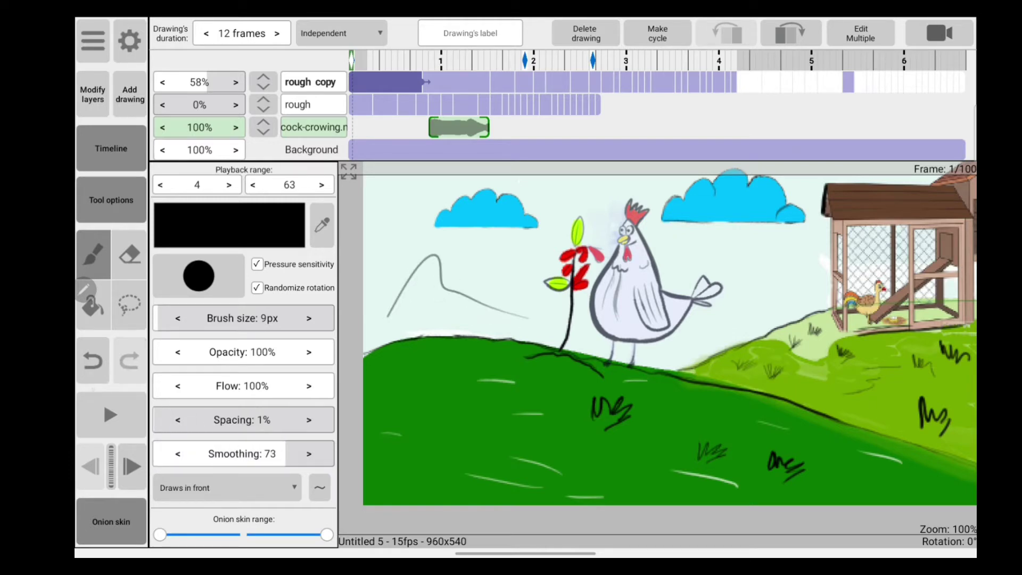
pyautogui.hotkey('ctrl', 'z')
pyautogui.moveTo(281, 453); pyautogui.dragTo(171, 454)
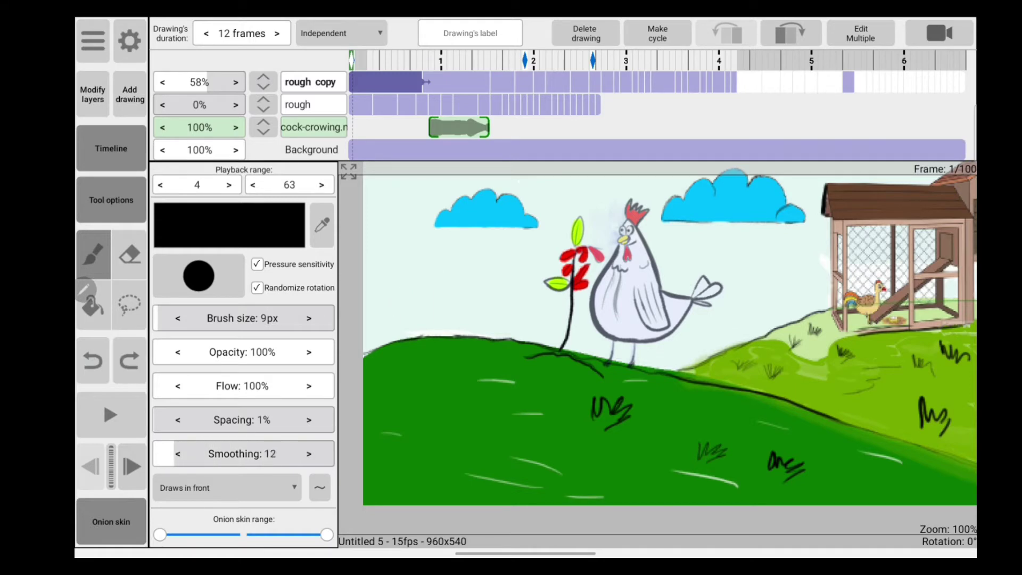
# Step: Leave the draw mode at front and switch the stroke shape to rectangles
pyautogui.click(227, 487)
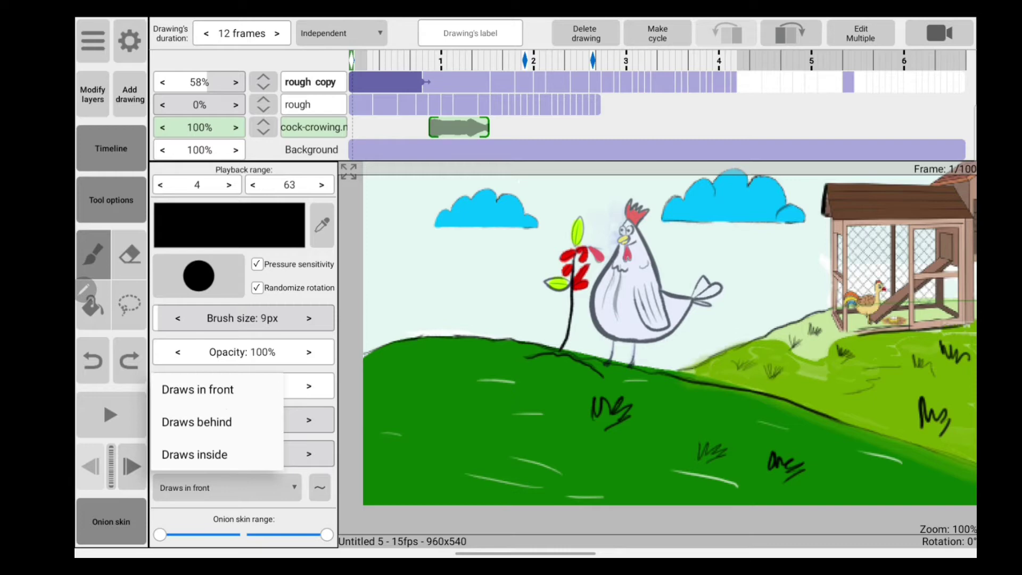
pyautogui.click(197, 389)
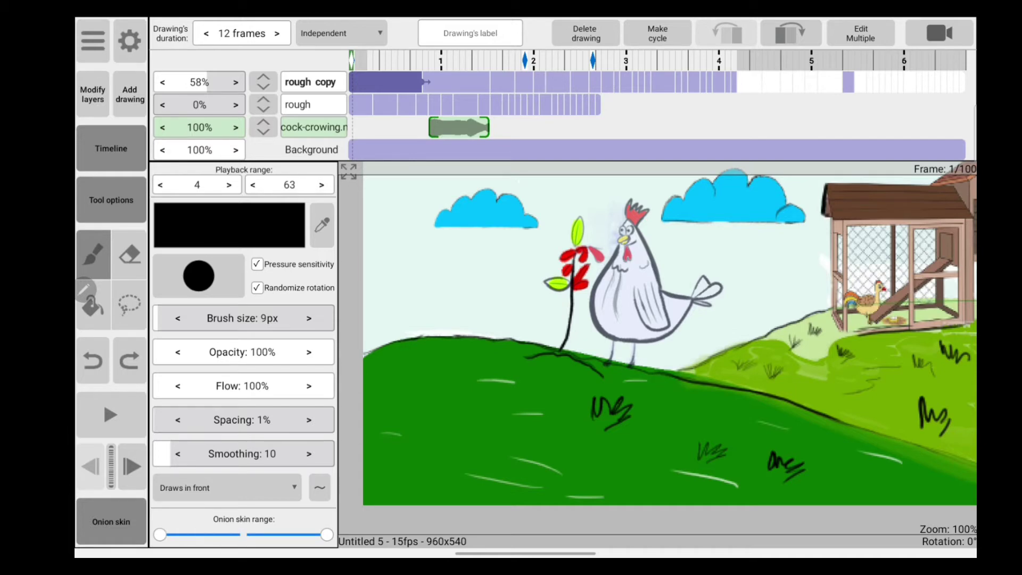
pyautogui.click(320, 487)
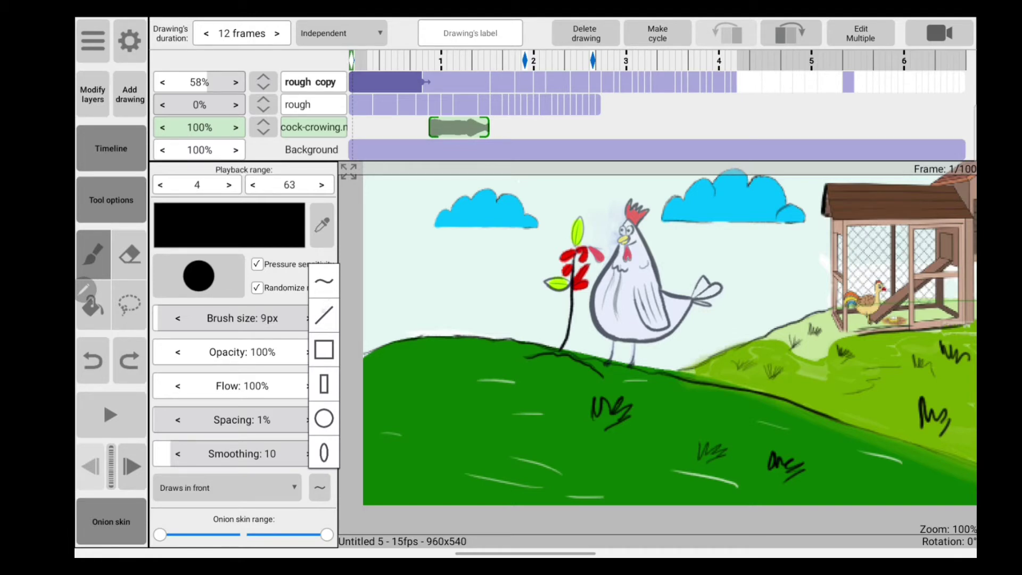
pyautogui.click(323, 350)
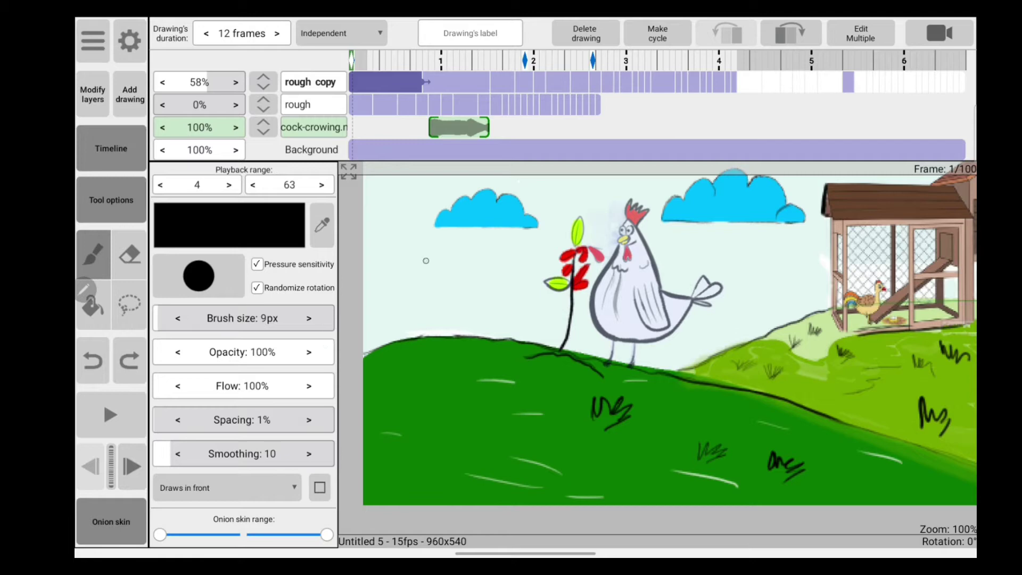
# Step: Draw two practice rectangles left of the flower, undo them, and review the brush tips
pyautogui.moveTo(403, 257); pyautogui.dragTo(475, 329)
pyautogui.moveTo(431, 276); pyautogui.dragTo(470, 312)
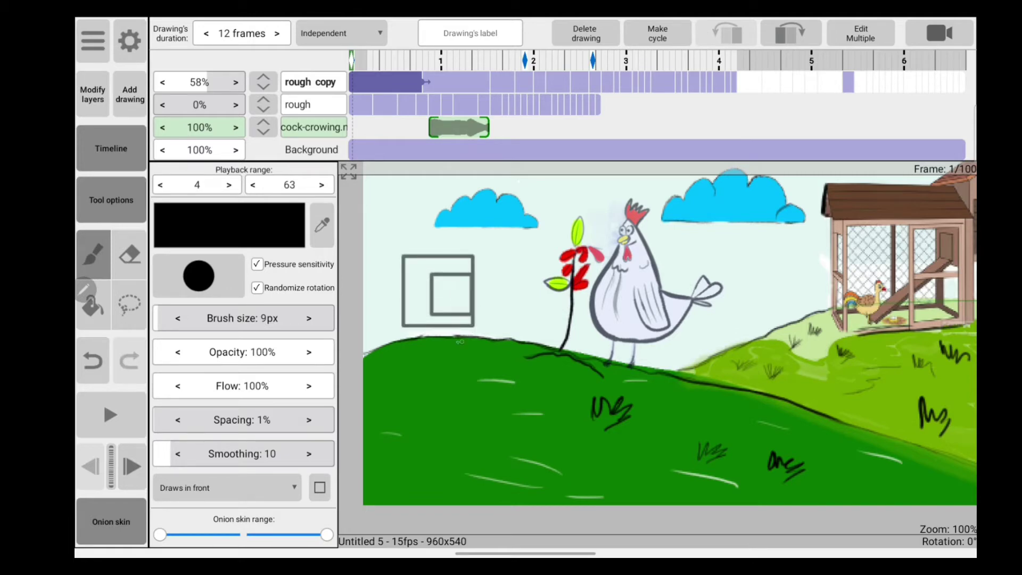
pyautogui.hotkey('ctrl', 'z')
pyautogui.hotkey('ctrl', 'z')
pyautogui.click(198, 275)
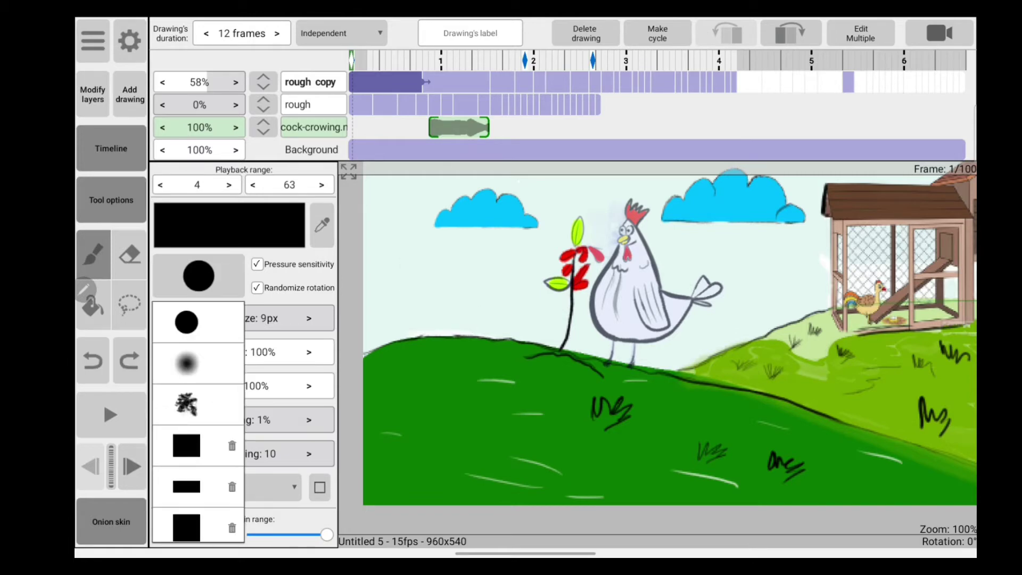
pyautogui.click(416, 326)
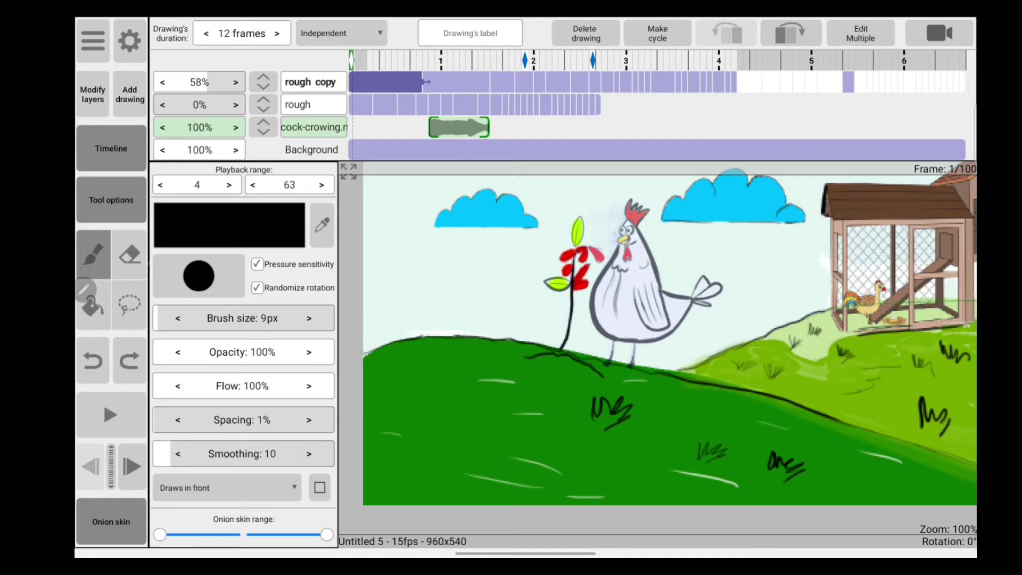
# Step: Switch to the eraser and review its tip shapes, keeping the round 20px tip
pyautogui.click(129, 255)
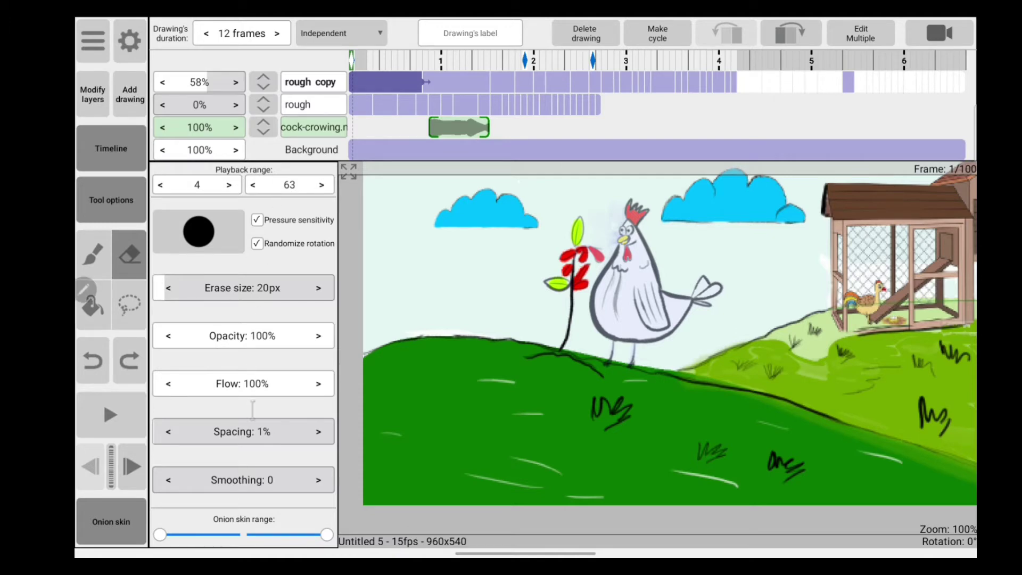
pyautogui.click(199, 232)
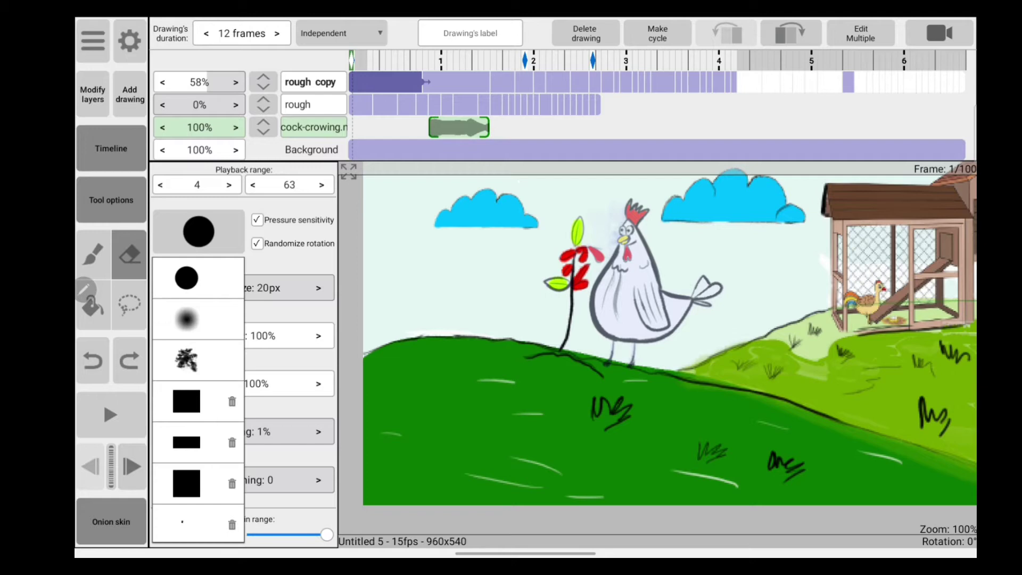
pyautogui.click(186, 277)
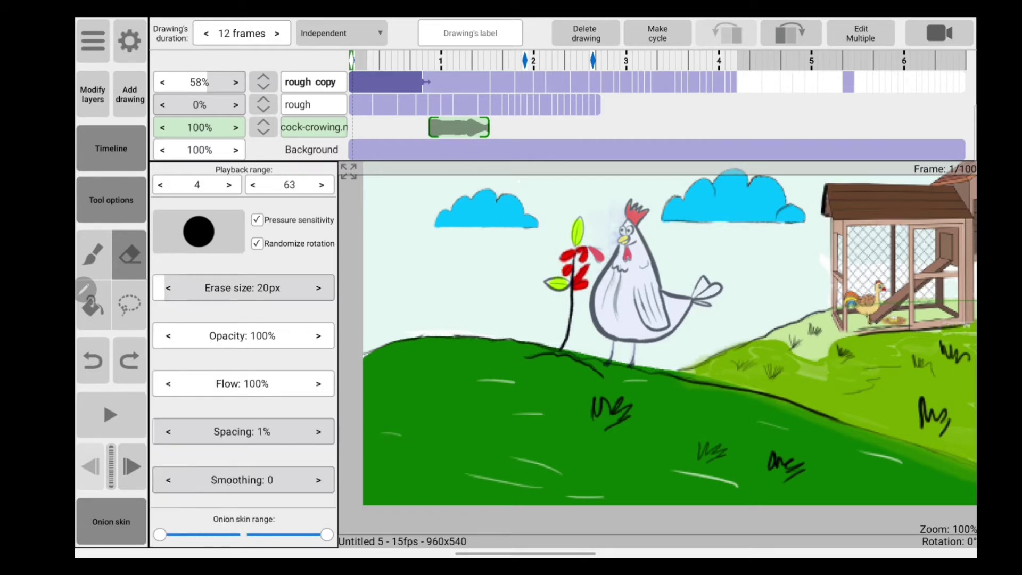
# Step: Draw a square outline left of the flower and fill it grey
pyautogui.click(92, 303)
pyautogui.click(92, 254)
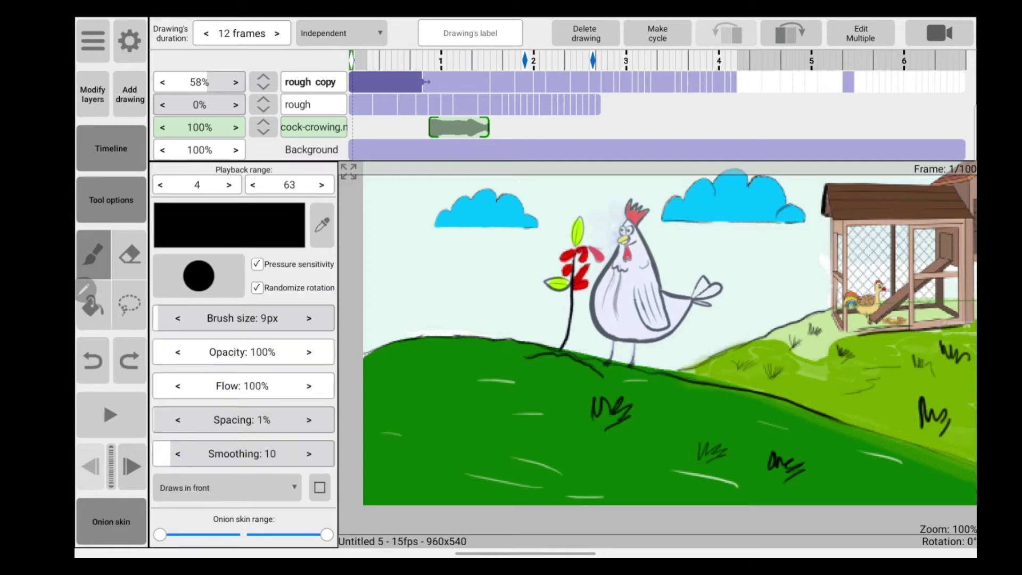
pyautogui.moveTo(445, 256); pyautogui.dragTo(506, 316)
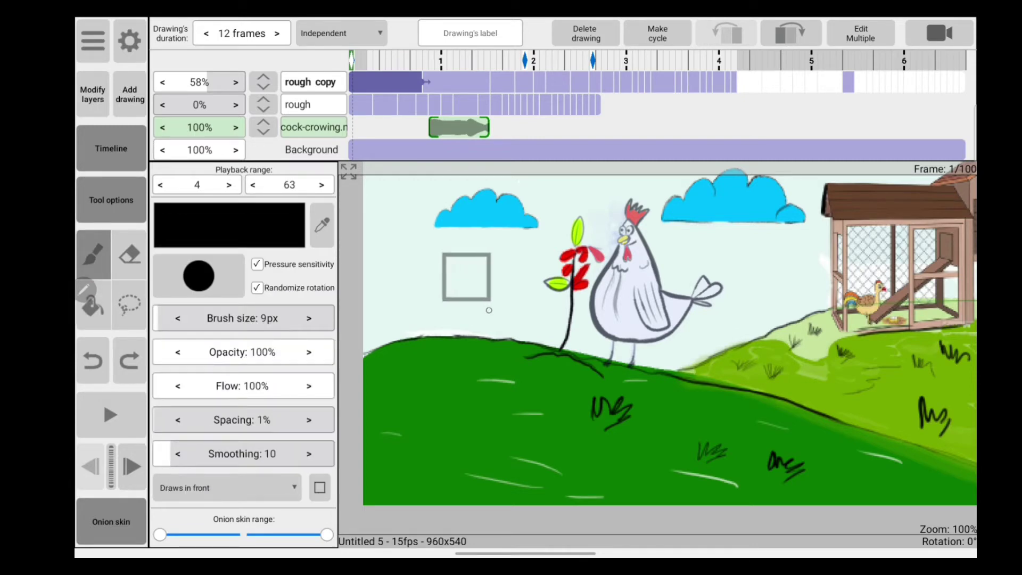
pyautogui.click(92, 306)
pyautogui.click(462, 286)
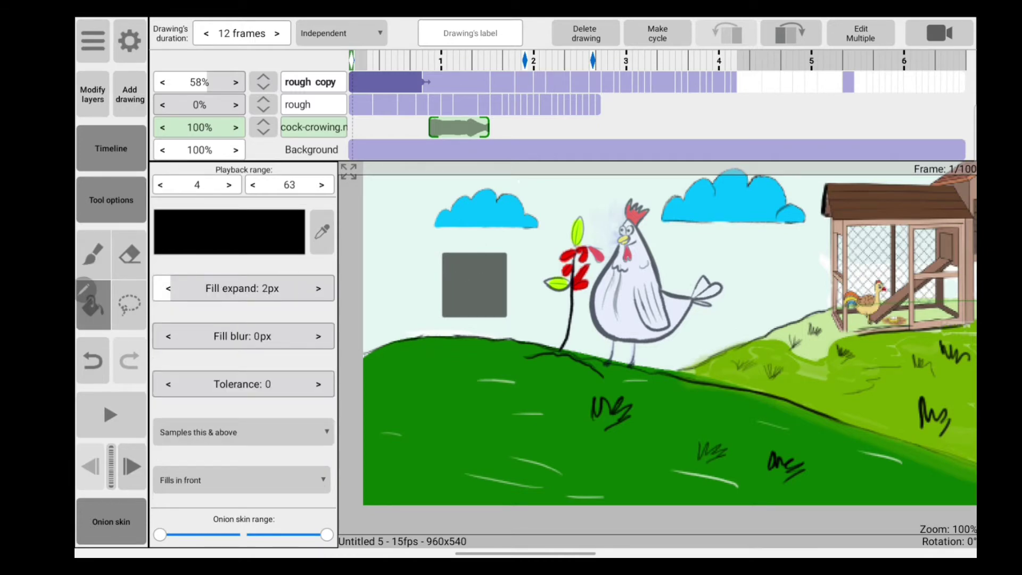
# Step: Undo the fill, raise fill blur to 5px, and refill the square grey
pyautogui.click(91, 361)
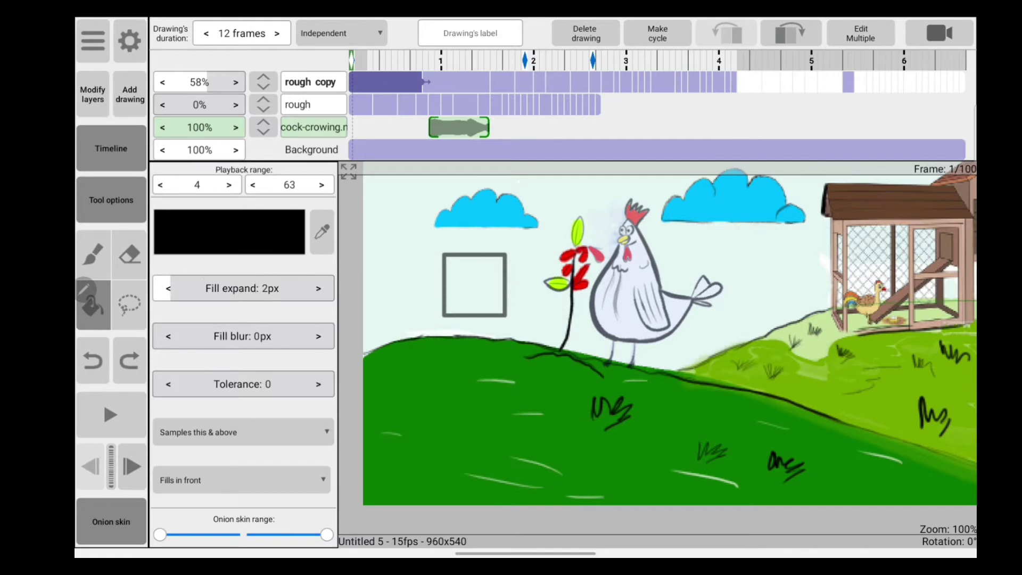
pyautogui.moveTo(163, 335); pyautogui.dragTo(199, 335)
pyautogui.click(470, 276)
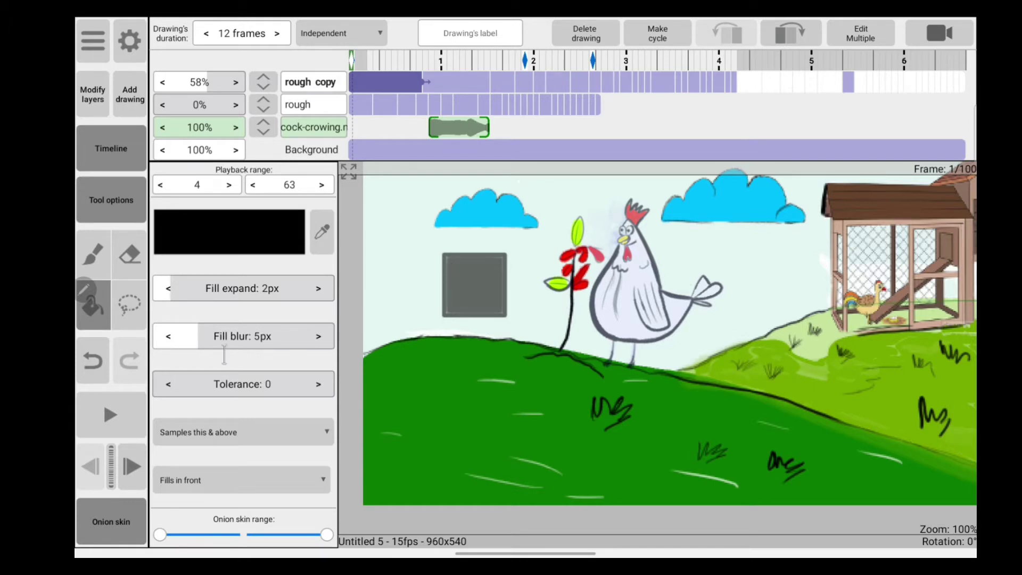
# Step: Undo the grey square, leaving the Samples and Fills in front options unchanged
pyautogui.click(93, 361)
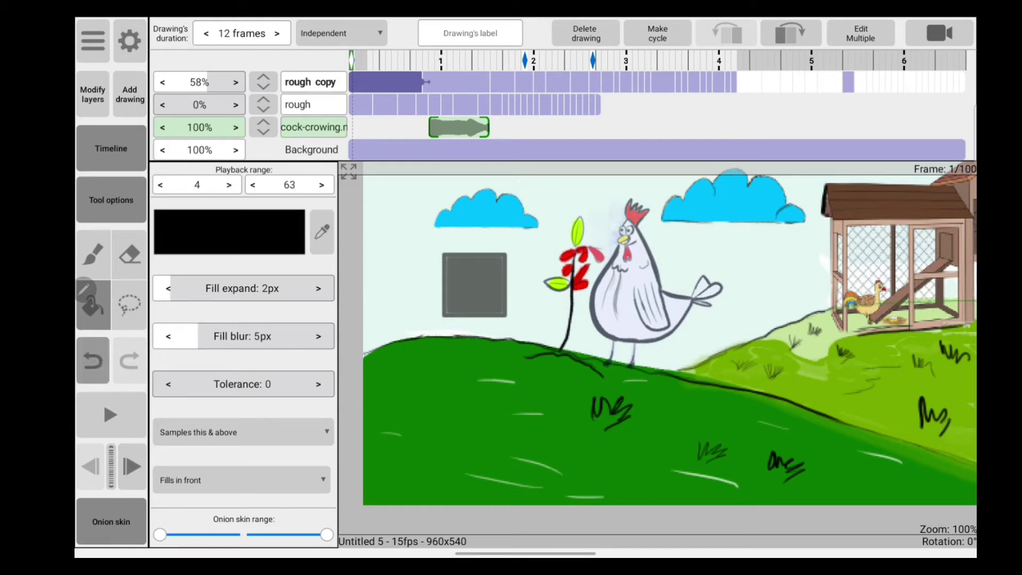
pyautogui.click(243, 431)
pyautogui.click(217, 498)
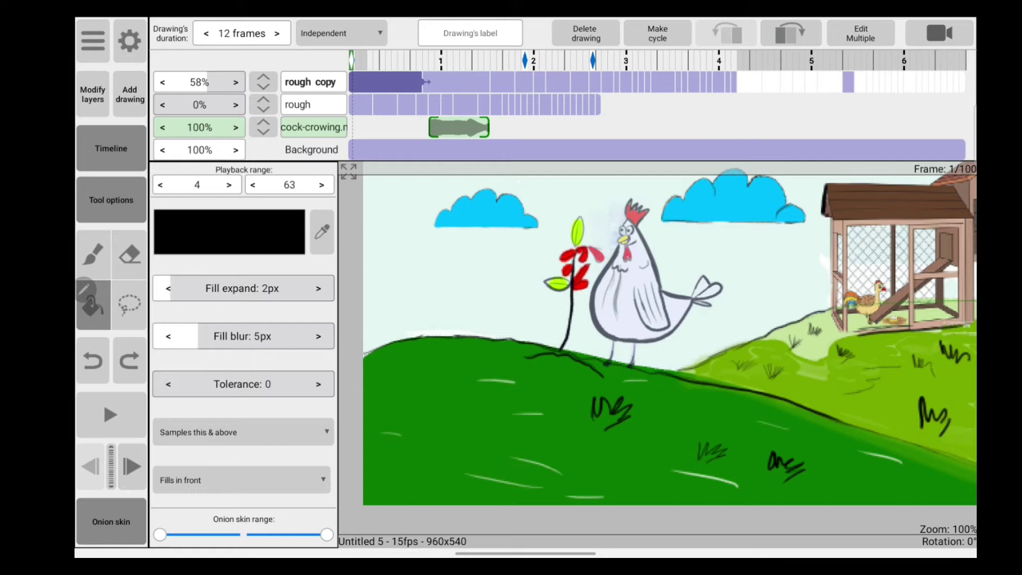
pyautogui.click(244, 432)
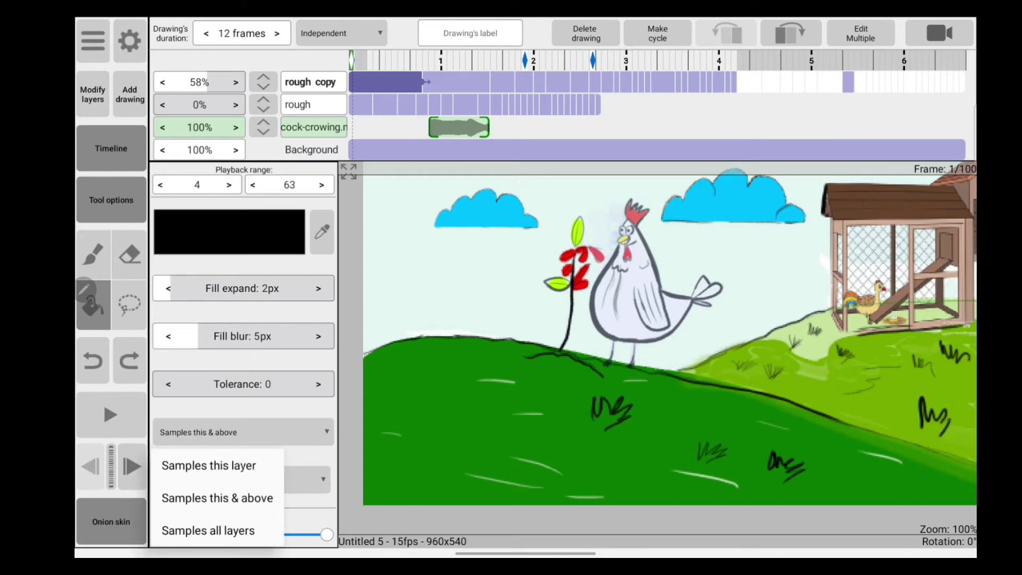
pyautogui.click(217, 498)
pyautogui.click(243, 479)
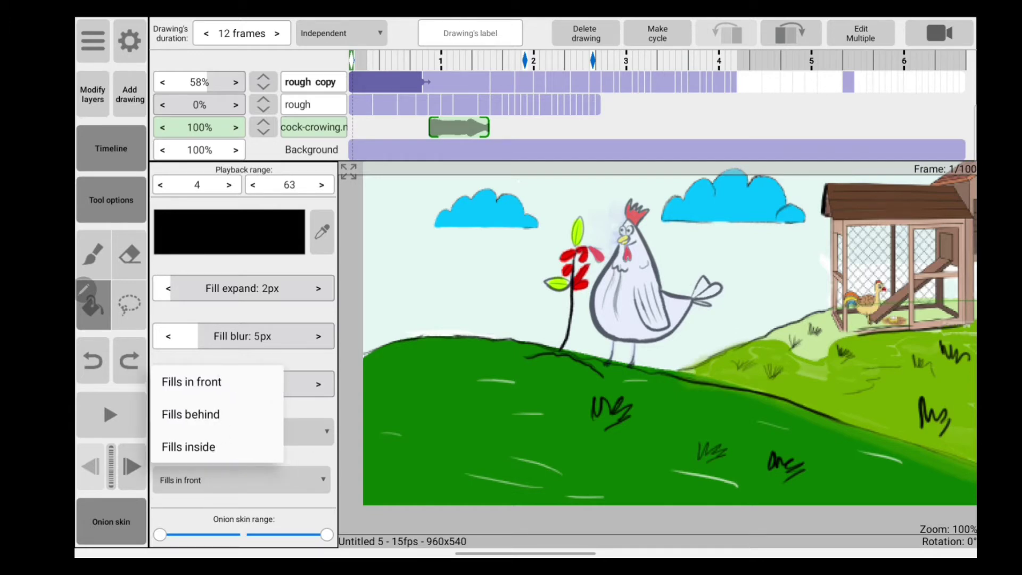
pyautogui.click(192, 382)
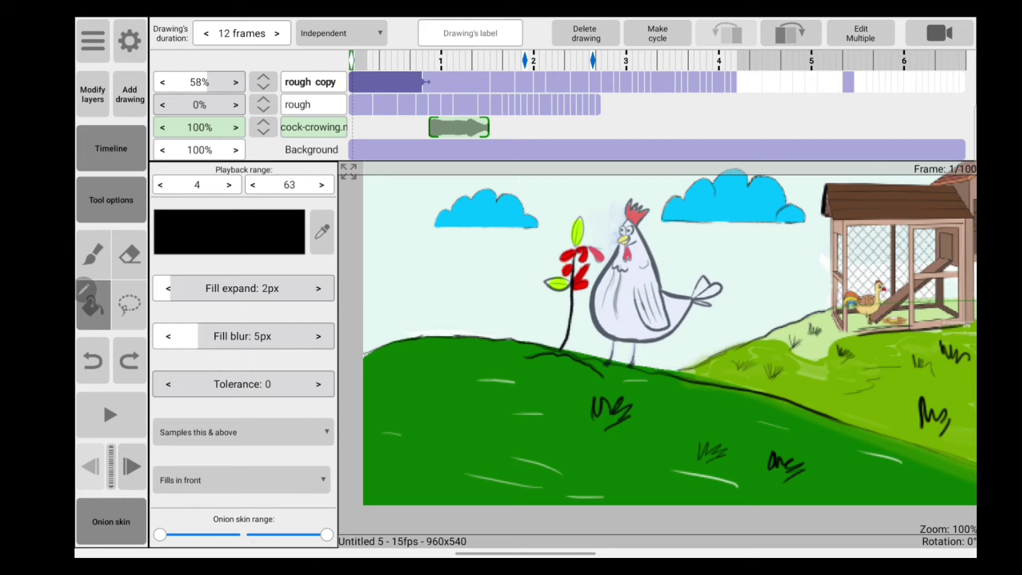
# Step: Switch to the Lasso tool and select a patch of the cloud near the flower
pyautogui.click(130, 303)
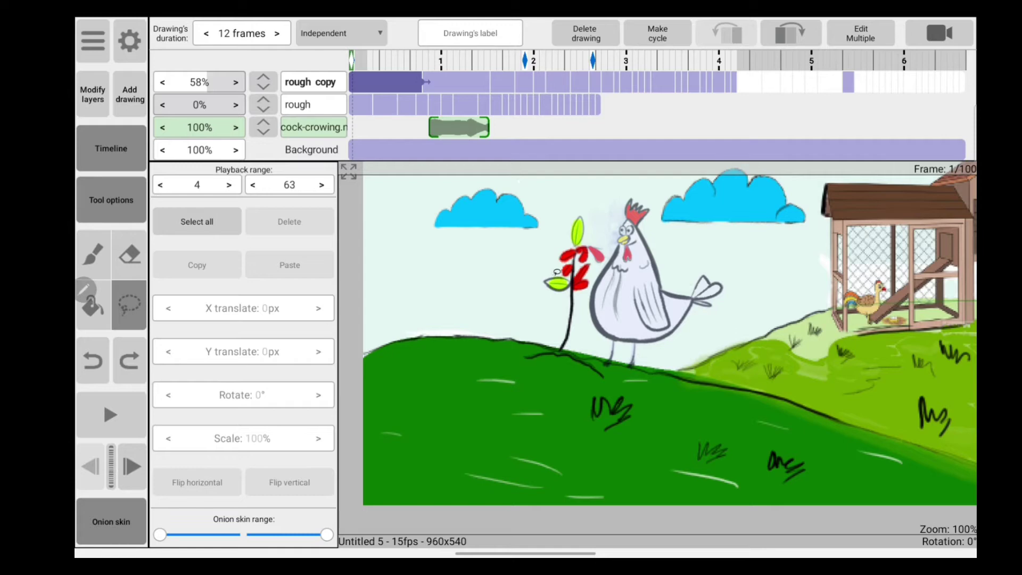
pyautogui.moveTo(532, 207)
pyautogui.mouseDown()
pyautogui.moveTo(516, 238)
pyautogui.moveTo(521, 194)
pyautogui.mouseUp()
pyautogui.click(491, 267)
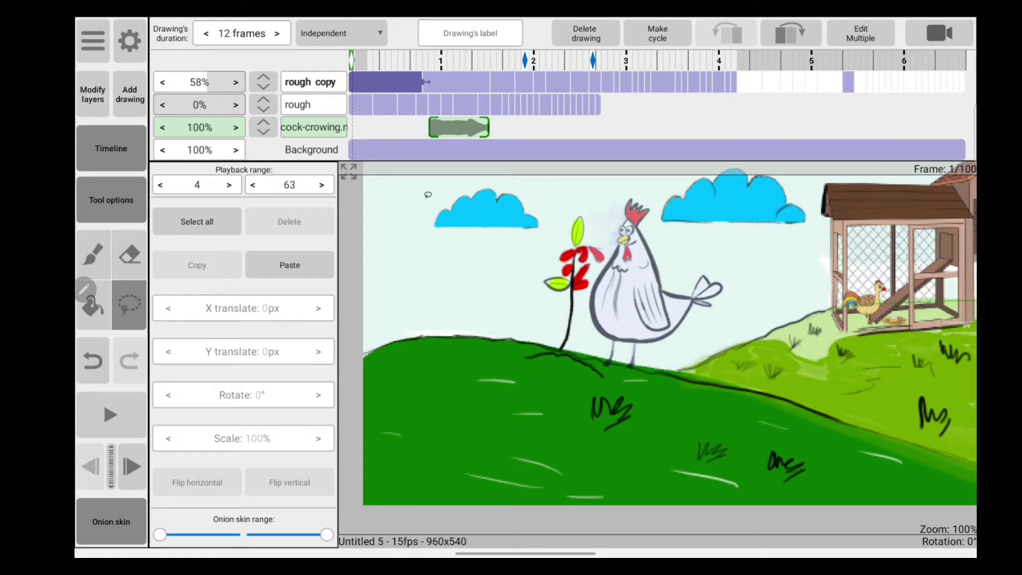
pyautogui.moveTo(428, 195); pyautogui.dragTo(548, 209)
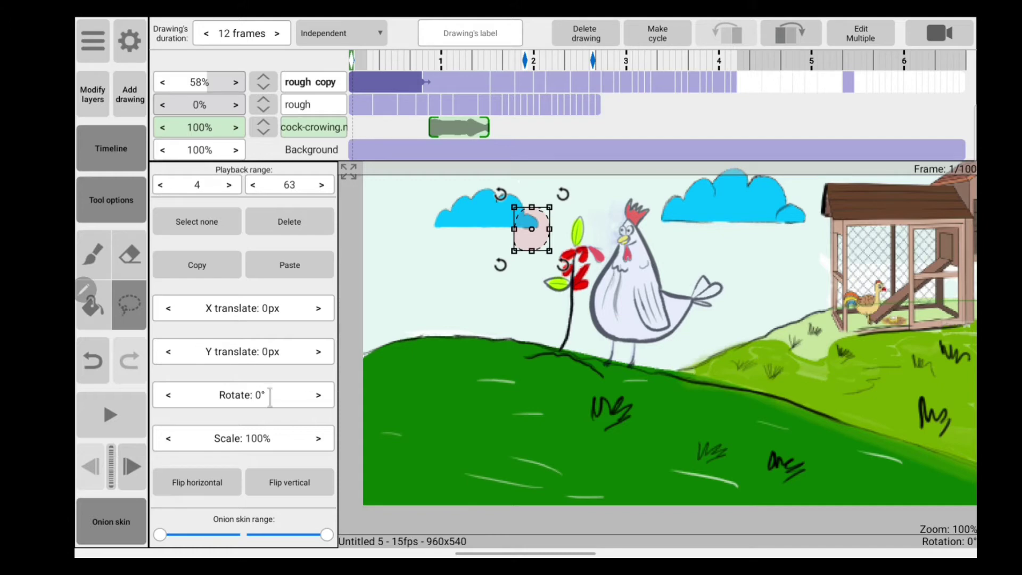
# Step: Rotate the cloud patch 14° and reset it, scale it up, then undo the transform
pyautogui.moveTo(241, 394); pyautogui.dragTo(264, 395)
pyautogui.click(241, 394)
pyautogui.moveTo(272, 448)
pyautogui.mouseDown()
pyautogui.moveTo(297, 438)
pyautogui.moveTo(288, 437)
pyautogui.mouseUp()
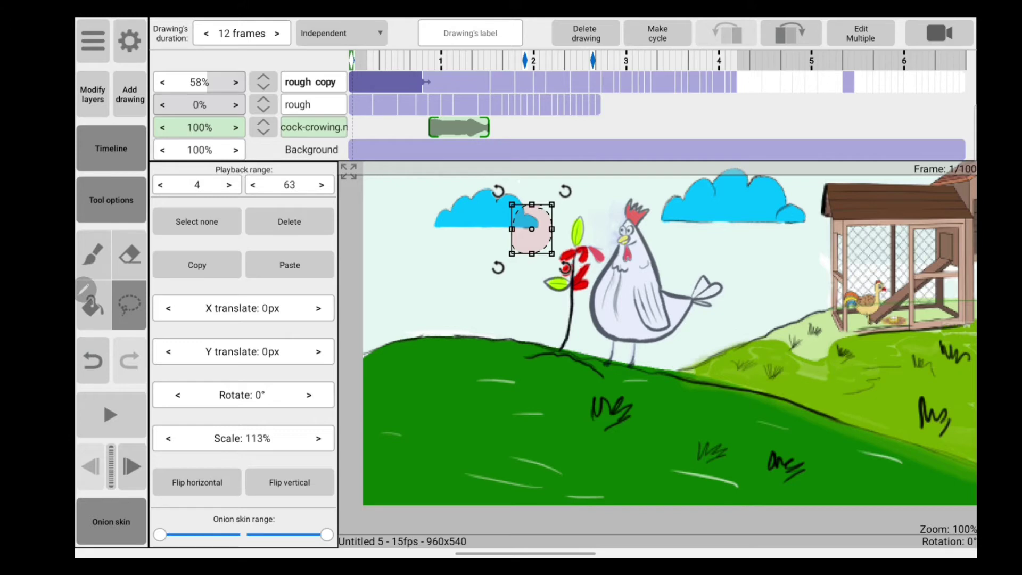
pyautogui.hotkey('ctrl', 'z')
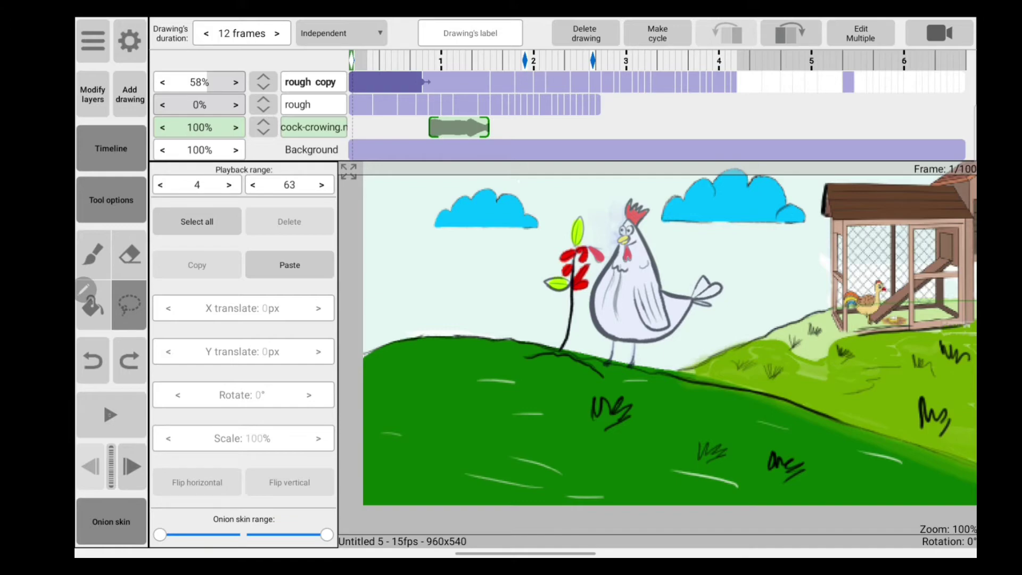
pyautogui.click(111, 413)
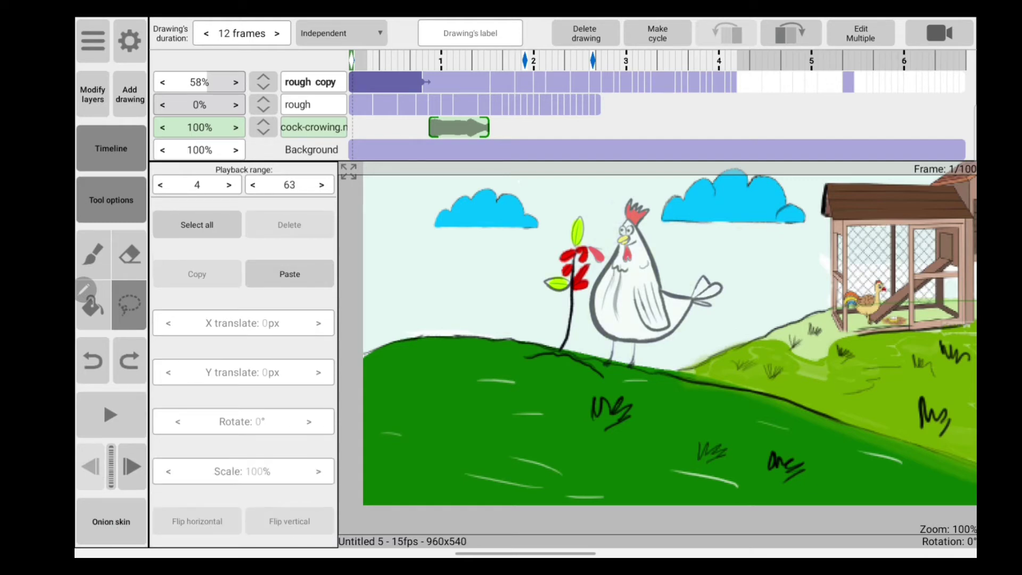
pyautogui.click(112, 521)
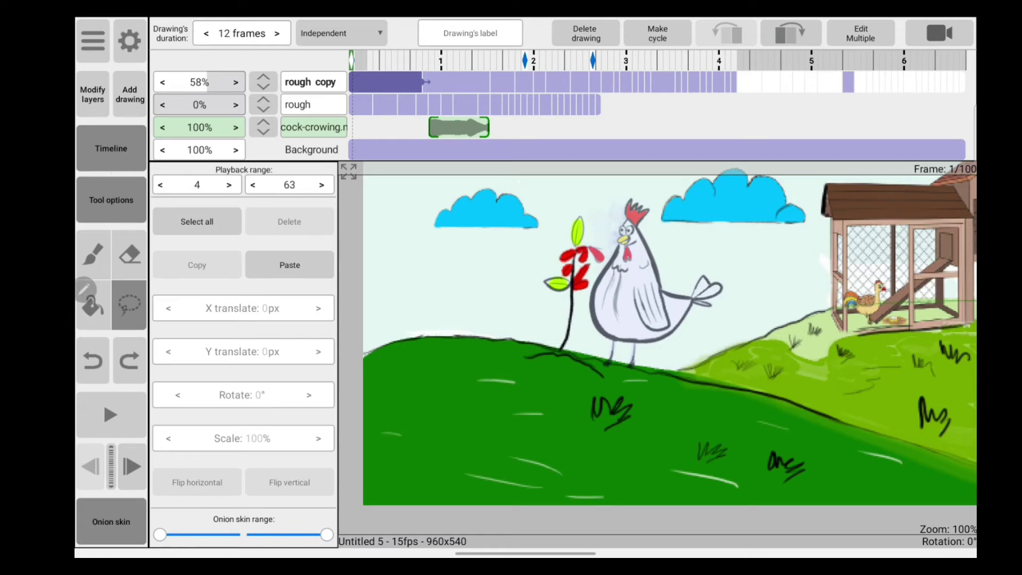
# Step: Hide the tool settings panel to widen the canvas, then preview the Add drawing options
pyautogui.click(111, 200)
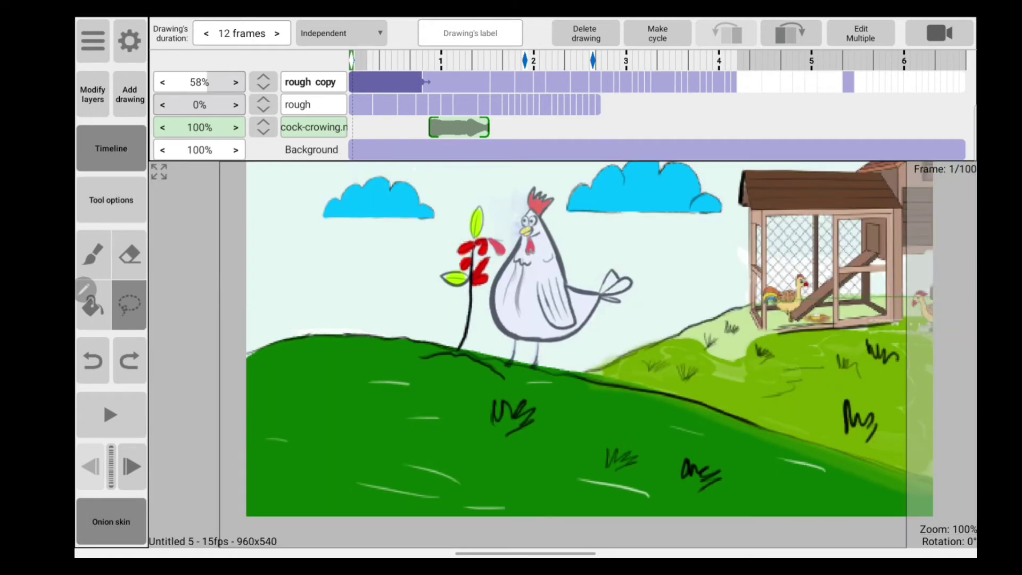
pyautogui.click(111, 200)
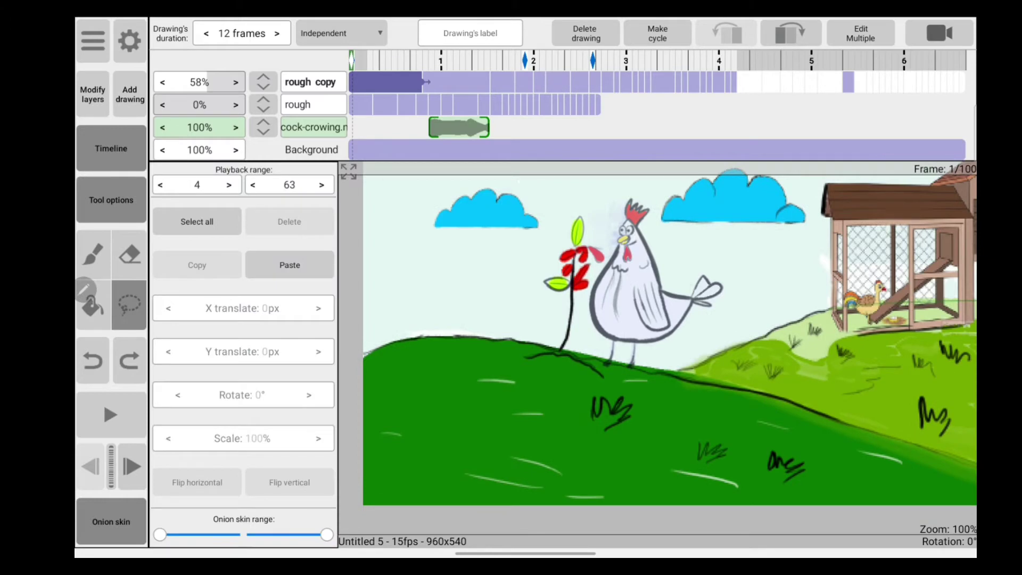
pyautogui.click(111, 199)
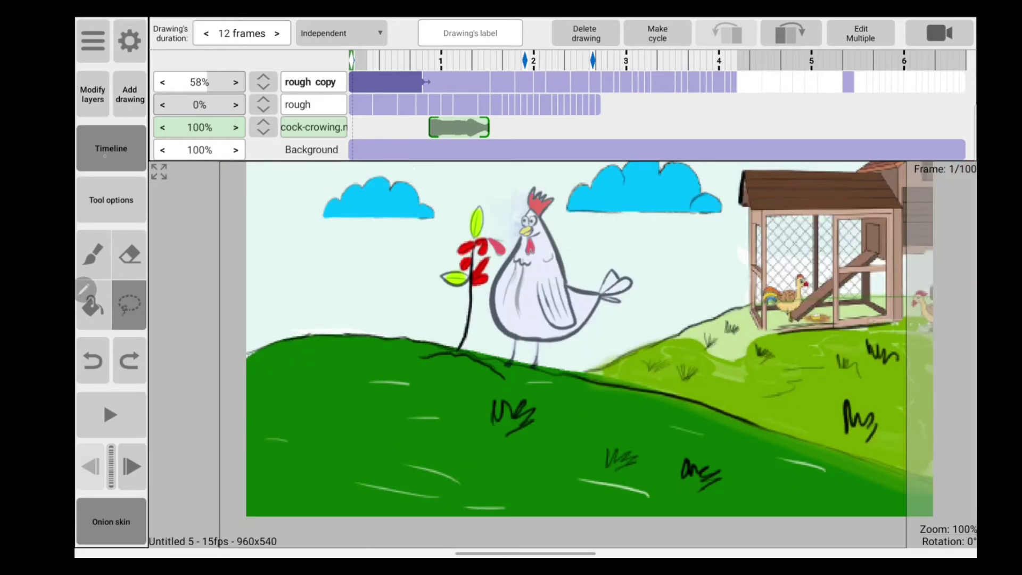
pyautogui.click(111, 147)
pyautogui.click(112, 148)
pyautogui.click(129, 95)
pyautogui.click(93, 94)
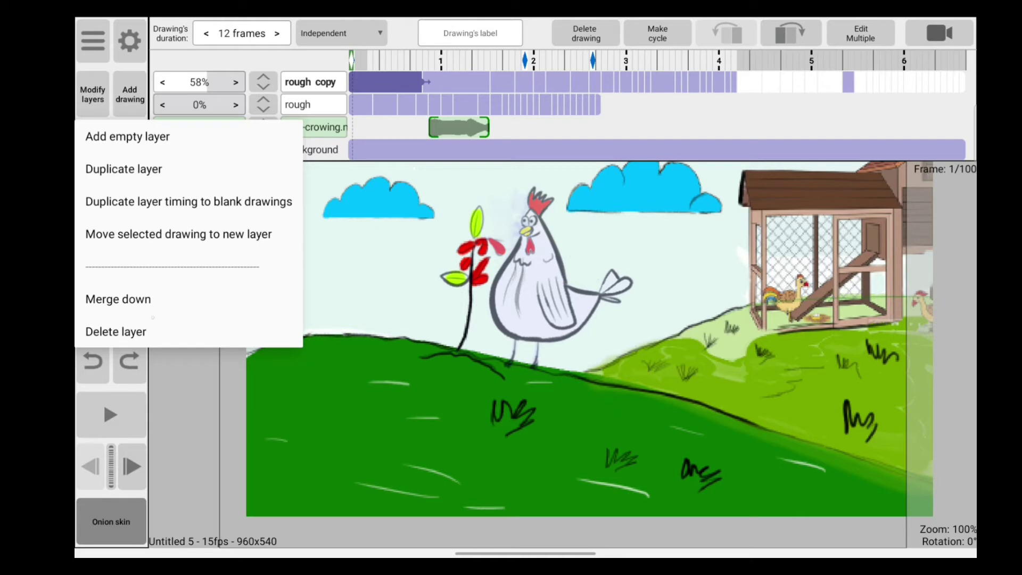
pyautogui.press('Escape')
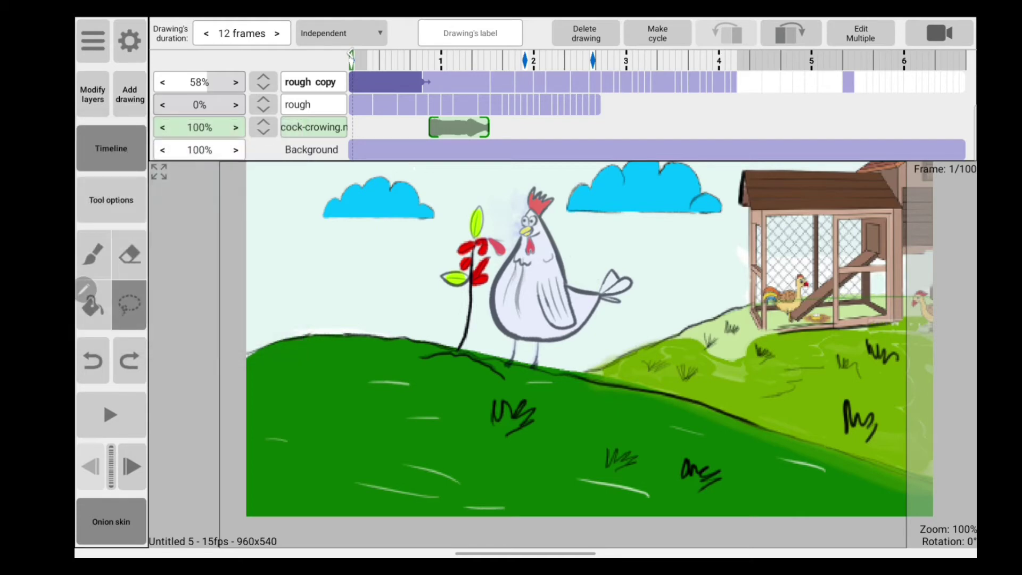
# Step: Play the animation, raise the rough copy layer opacity to 76%, and try moving it down
pyautogui.click(110, 414)
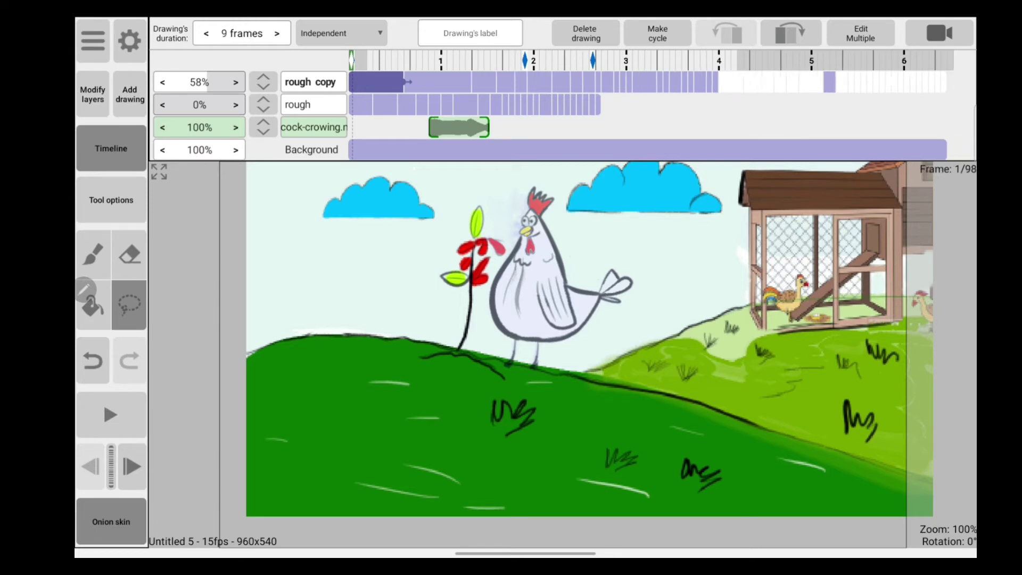
pyautogui.write('12')
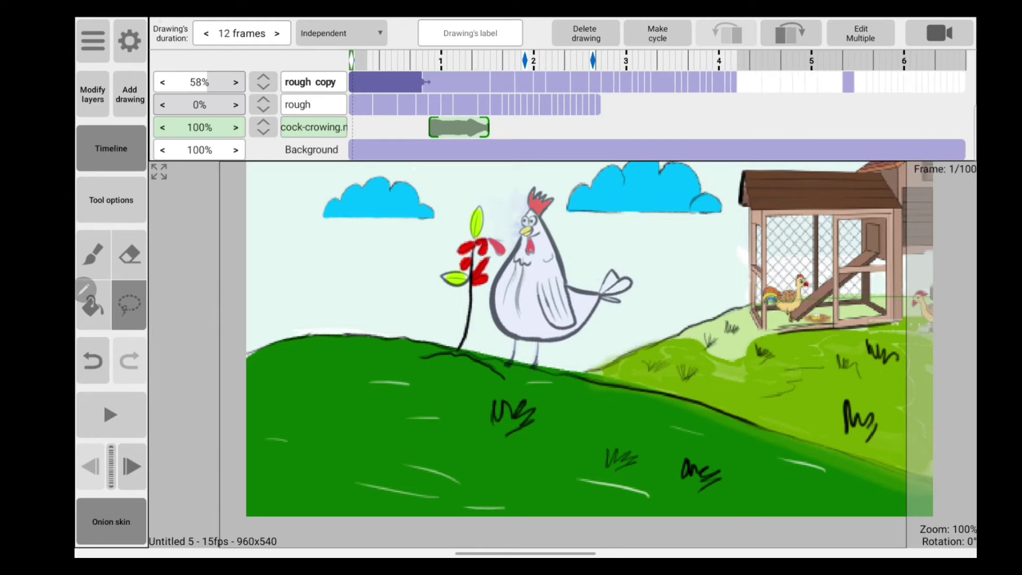
pyautogui.moveTo(199, 81)
pyautogui.mouseDown()
pyautogui.moveTo(223, 81)
pyautogui.moveTo(209, 82)
pyautogui.mouseUp()
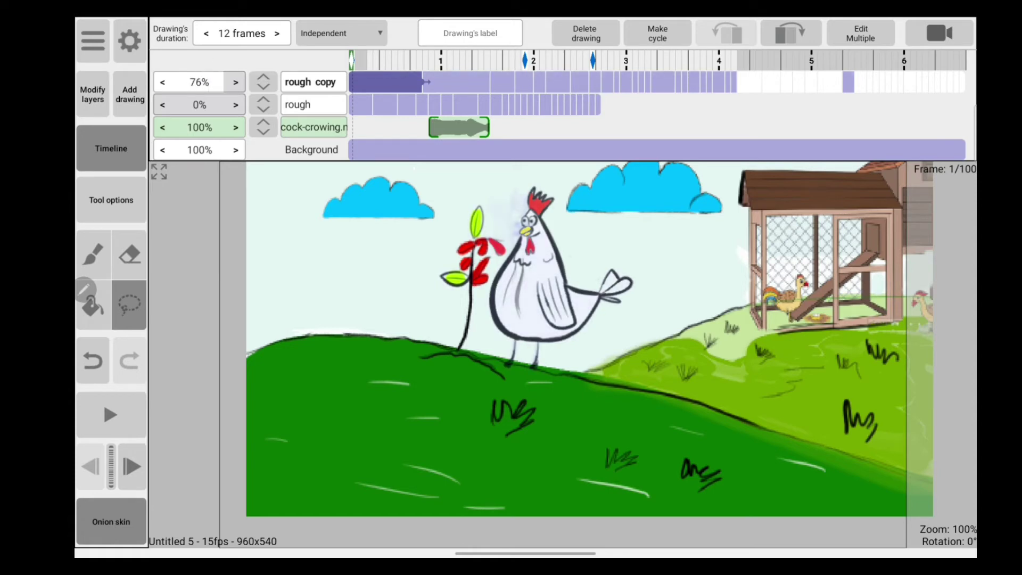
pyautogui.click(310, 82)
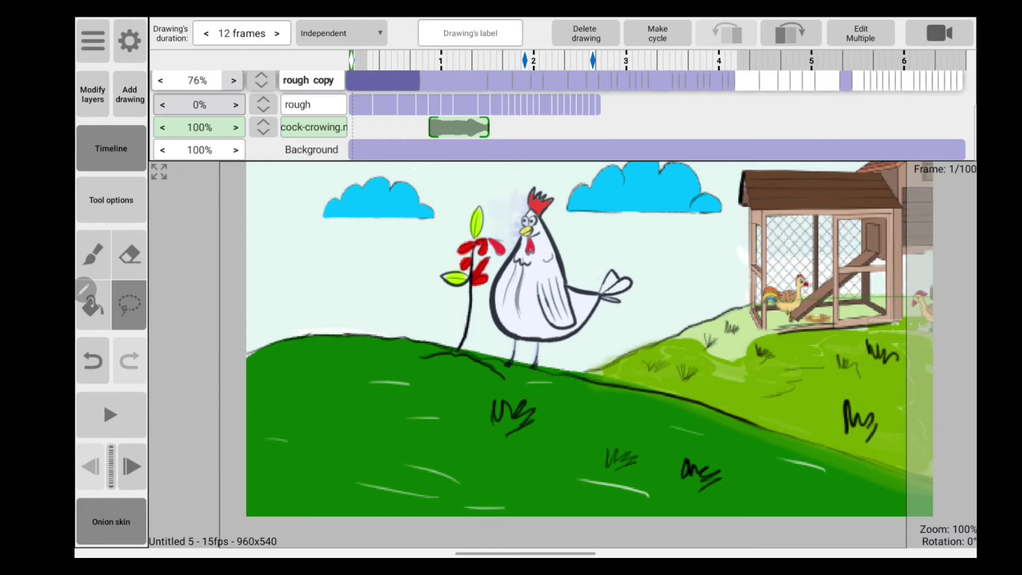
pyautogui.moveTo(310, 82)
pyautogui.mouseDown()
pyautogui.moveTo(310, 95)
pyautogui.moveTo(310, 83)
pyautogui.mouseUp()
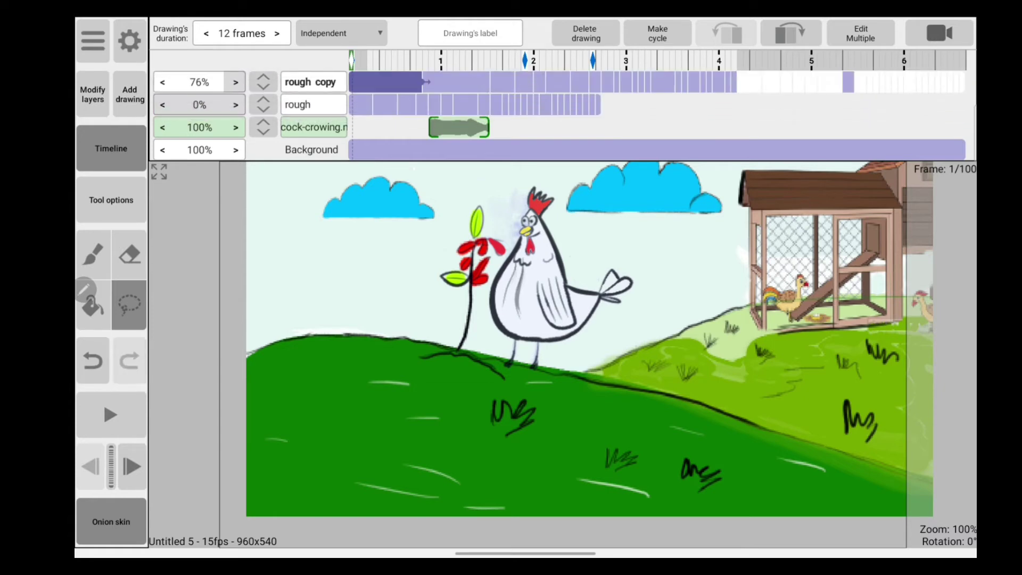
pyautogui.click(585, 33)
# Step: Switch to camera editing, show its key settings, and scrub the frames to preview the move
pyautogui.click(939, 33)
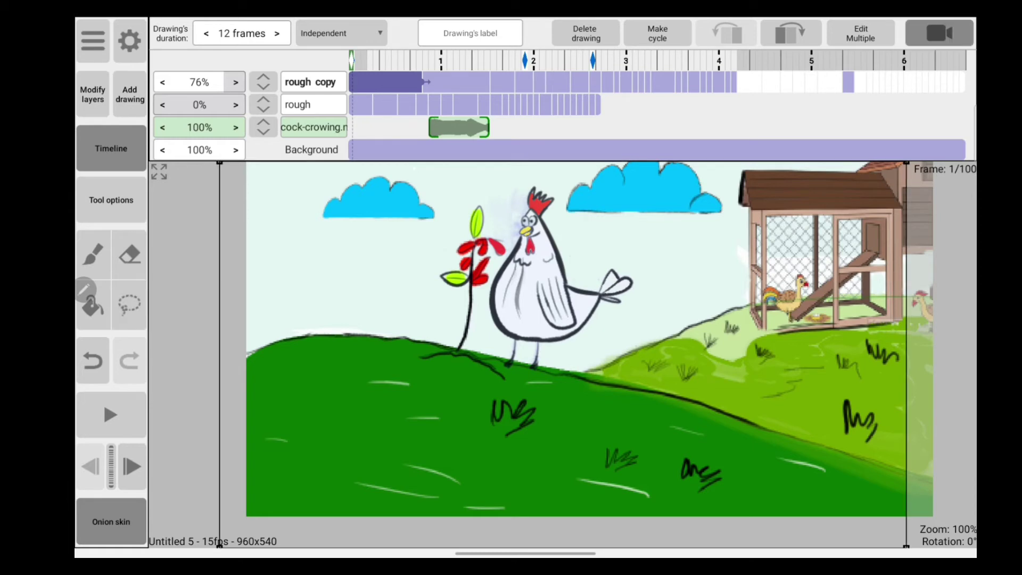
pyautogui.click(111, 199)
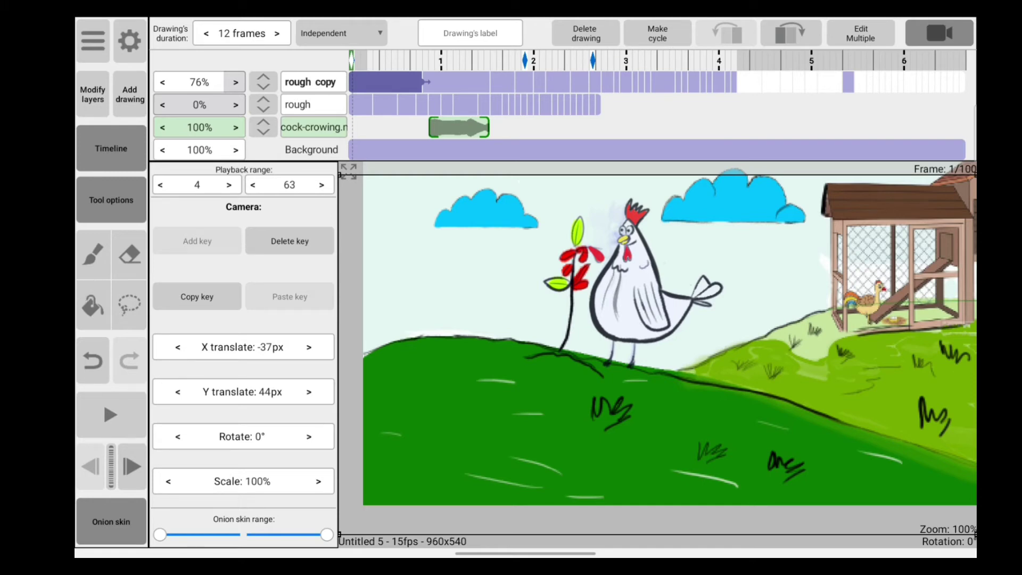
pyautogui.moveTo(352, 60); pyautogui.dragTo(501, 60)
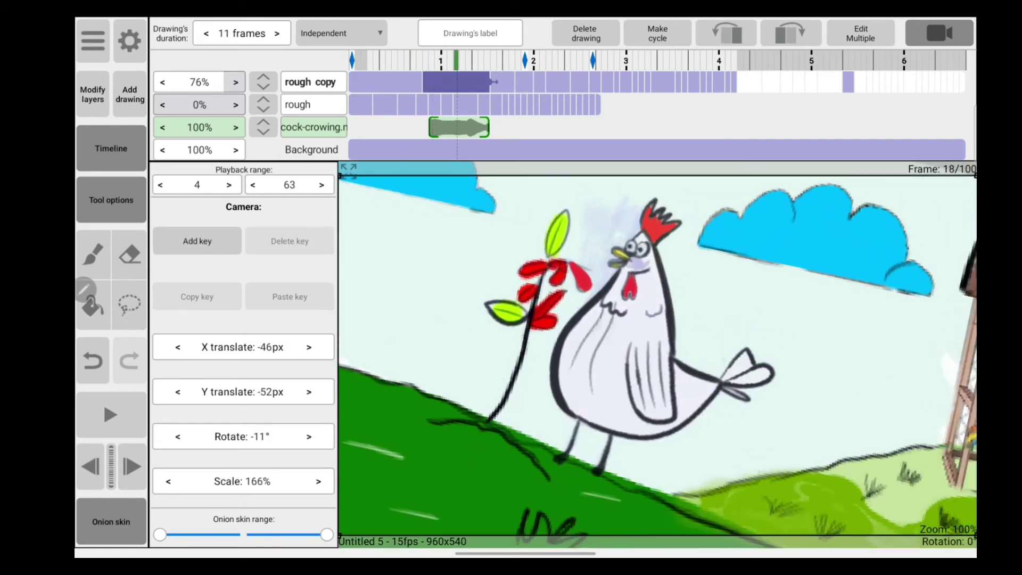
pyautogui.click(352, 59)
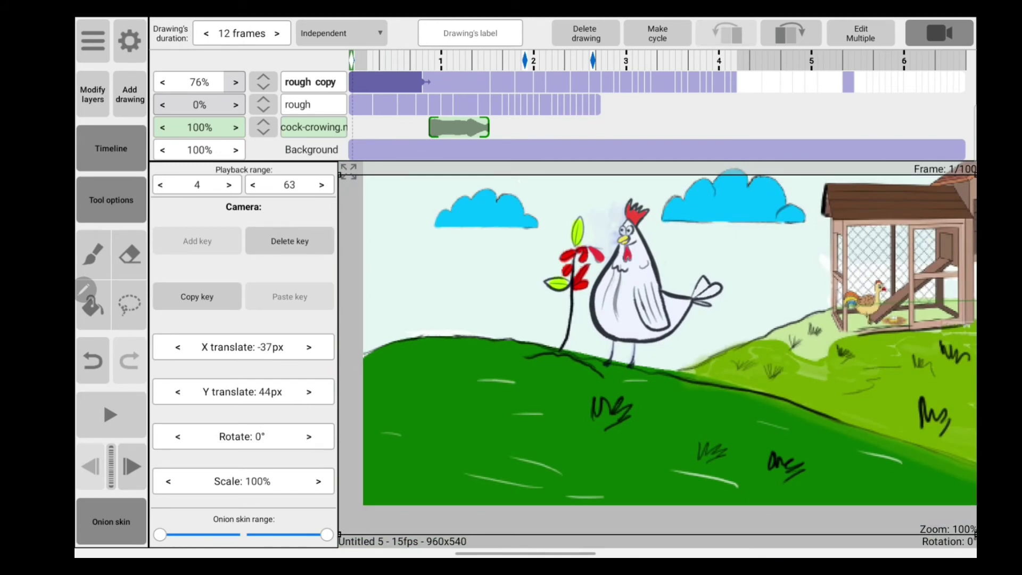
# Step: Add a frame 7 camera key scaled to 117% with a -2° tilt
pyautogui.click(197, 240)
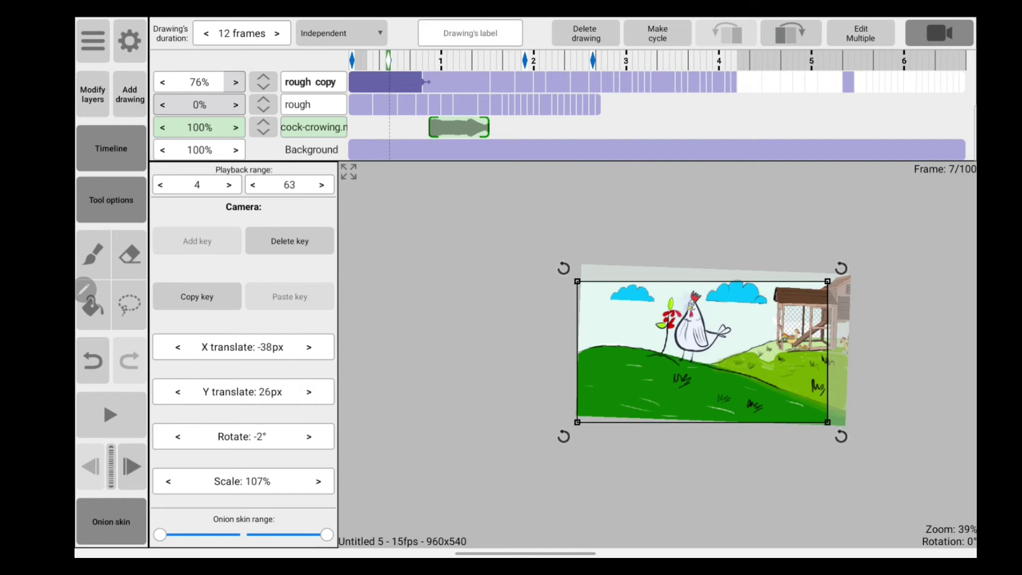
pyautogui.moveTo(822, 288); pyautogui.dragTo(828, 281)
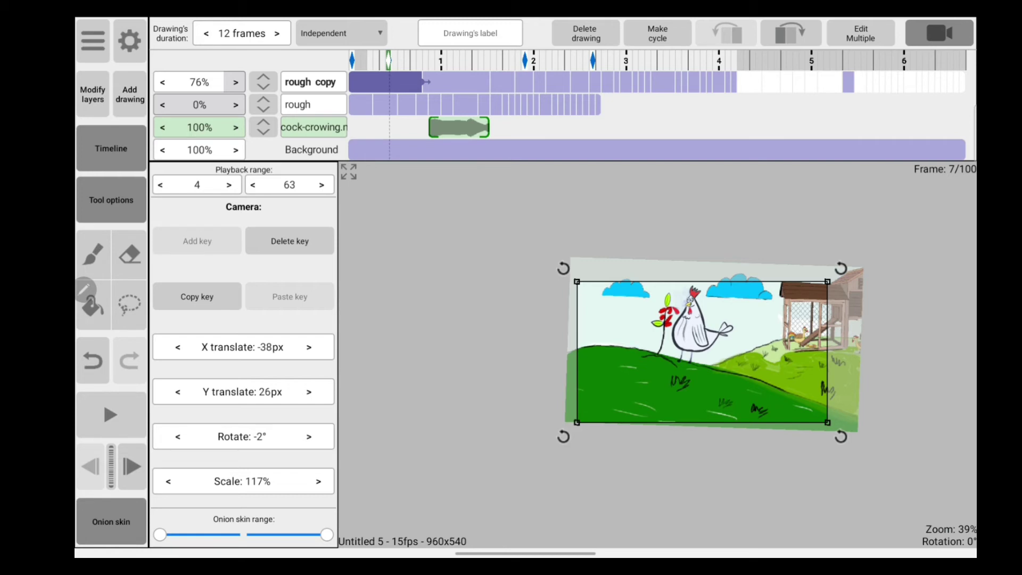
pyautogui.scroll(2, 703, 352)
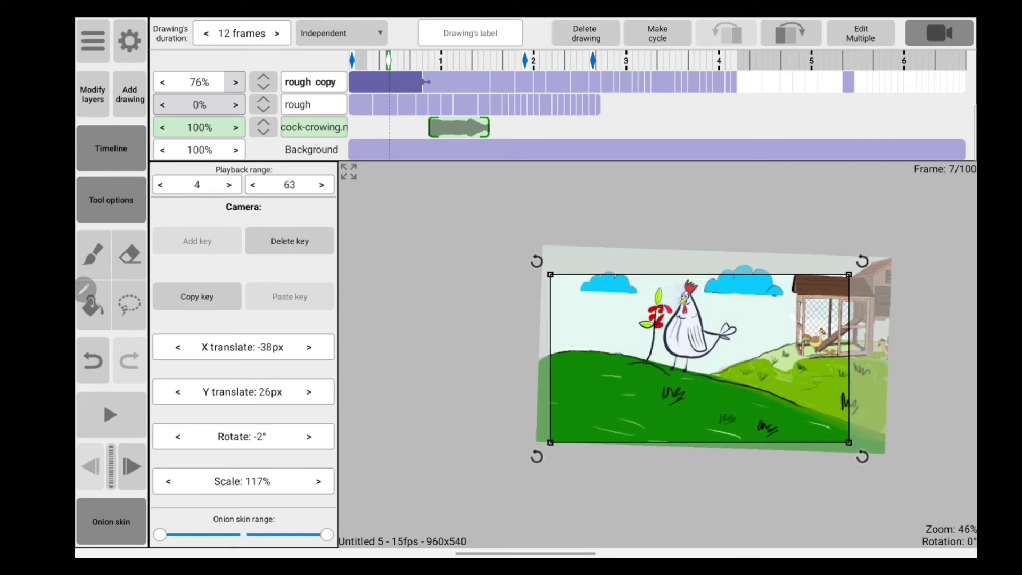
pyautogui.click(91, 38)
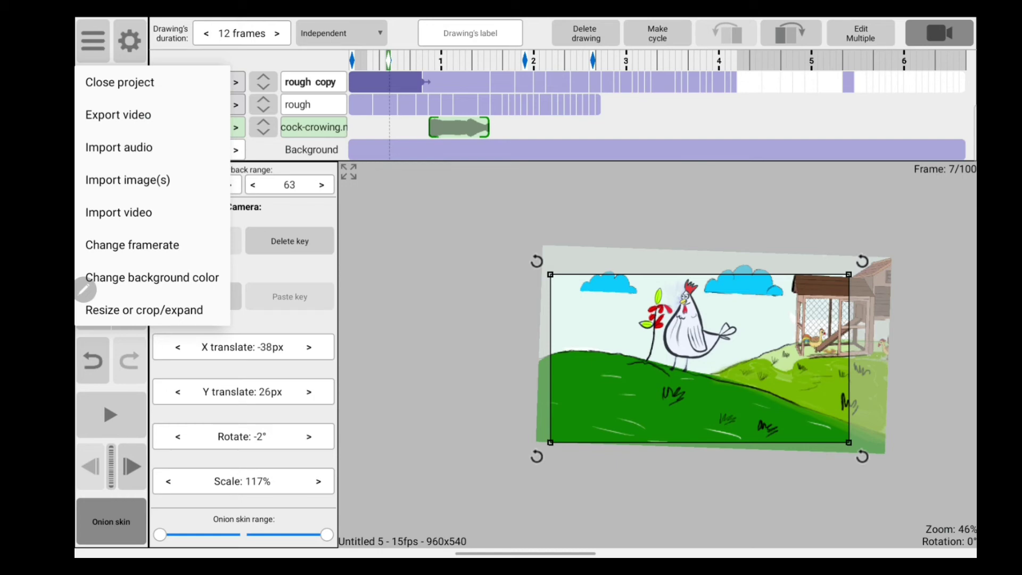
# Step: Extend the cock-crowing clip's right edge slightly, then make Background the active layer
pyautogui.click(442, 184)
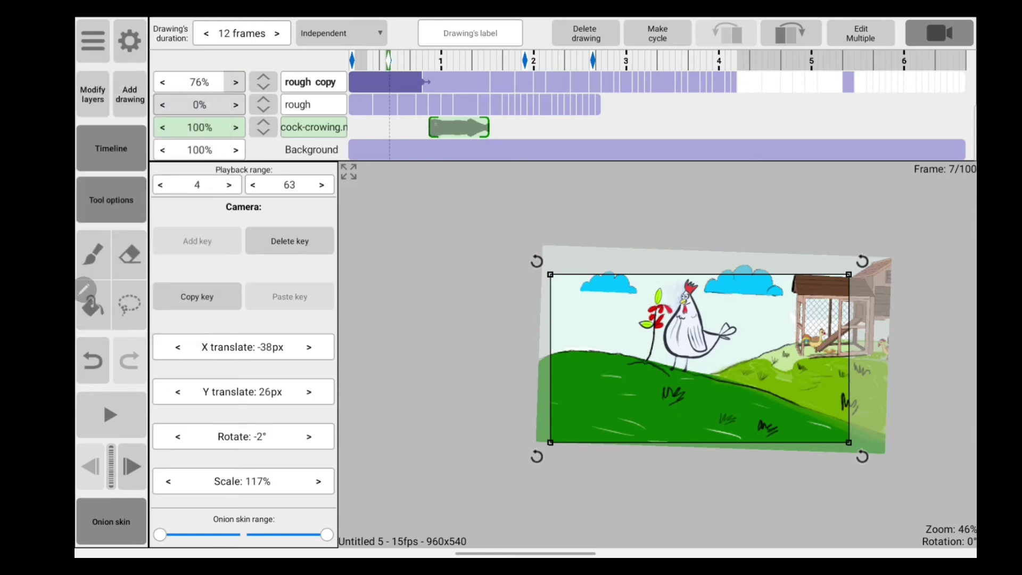
pyautogui.moveTo(487, 128); pyautogui.dragTo(494, 127)
pyautogui.click(199, 127)
pyautogui.press('Escape')
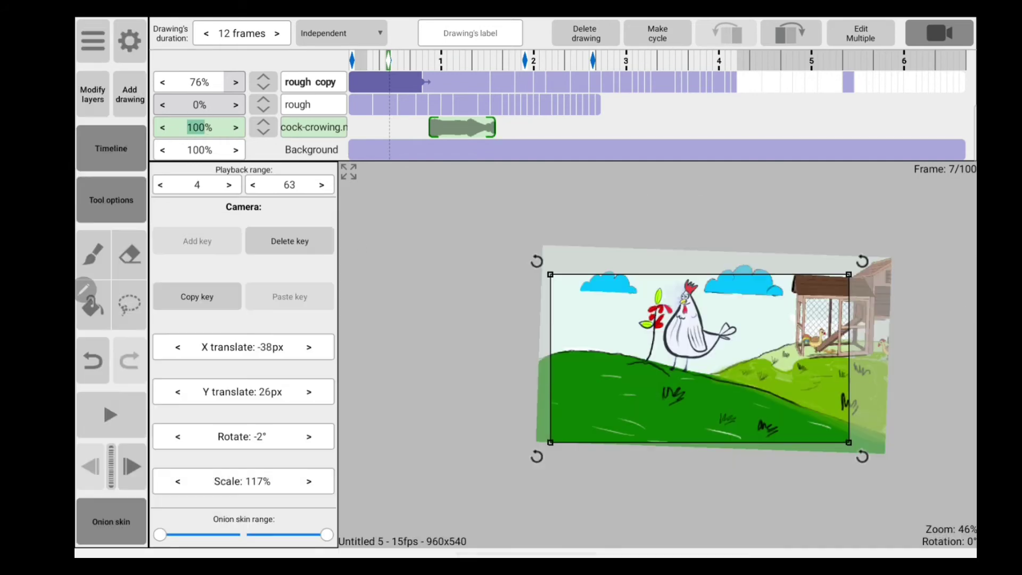
pyautogui.click(93, 38)
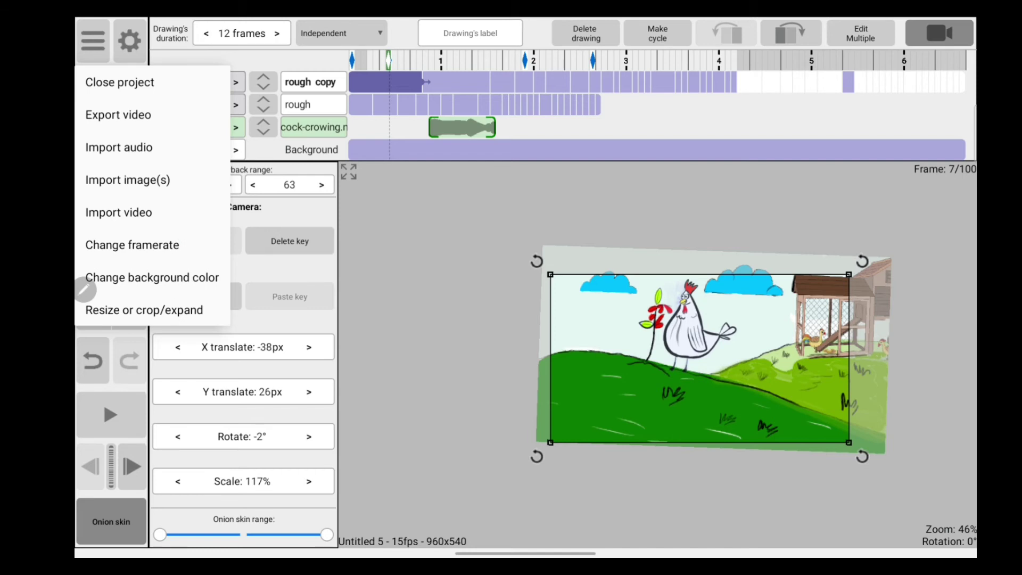
pyautogui.click(312, 149)
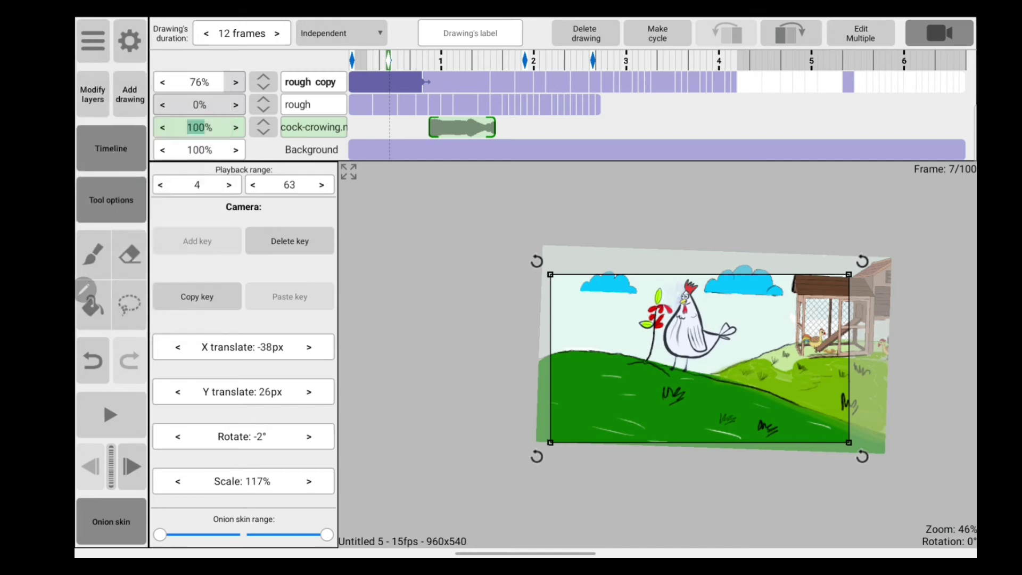
# Step: Set the background colour to vivid blue and shift the frame 7 camera to -22/-34px
pyautogui.click(93, 37)
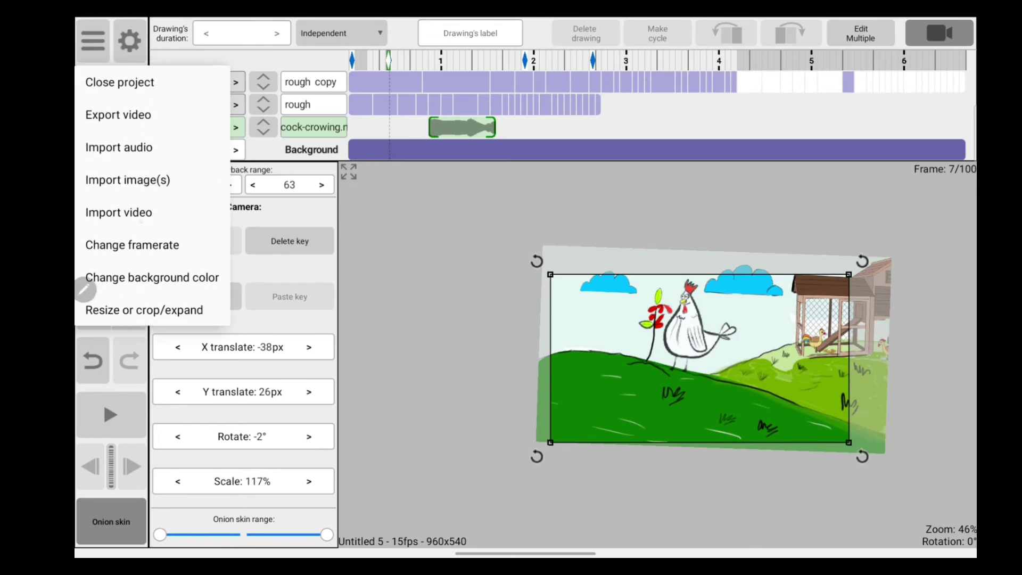
pyautogui.click(151, 278)
pyautogui.click(454, 237)
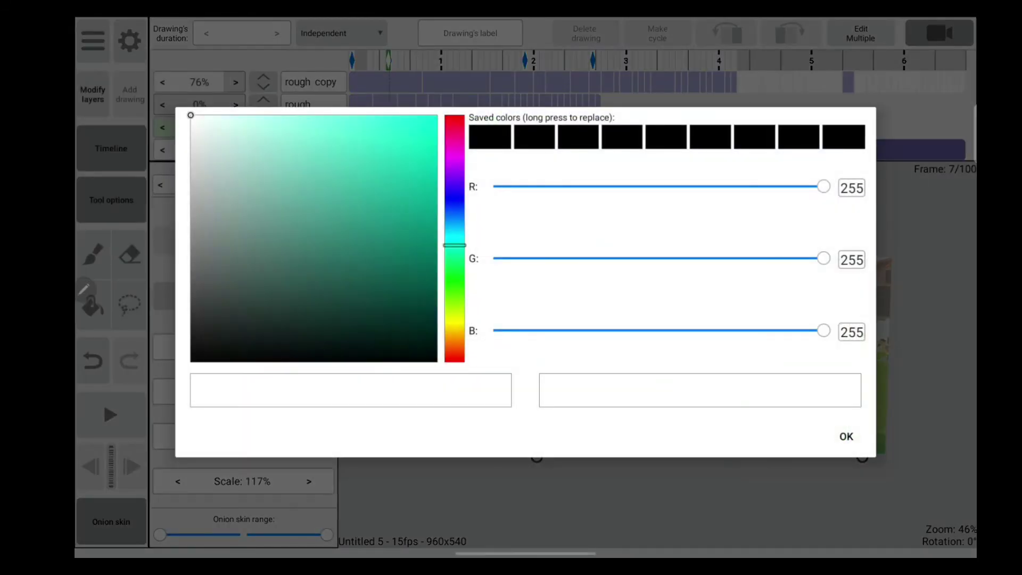
pyautogui.click(454, 206)
pyautogui.click(436, 119)
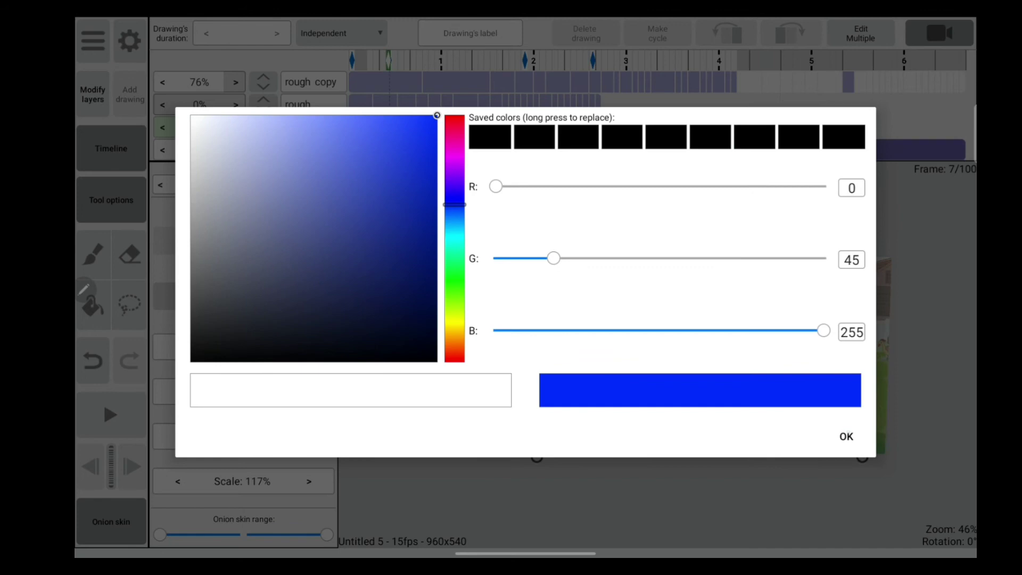
pyautogui.click(846, 437)
pyautogui.scroll(3, 695, 351)
pyautogui.moveTo(528, 348)
pyautogui.mouseDown()
pyautogui.moveTo(542, 345)
pyautogui.moveTo(520, 390)
pyautogui.mouseUp()
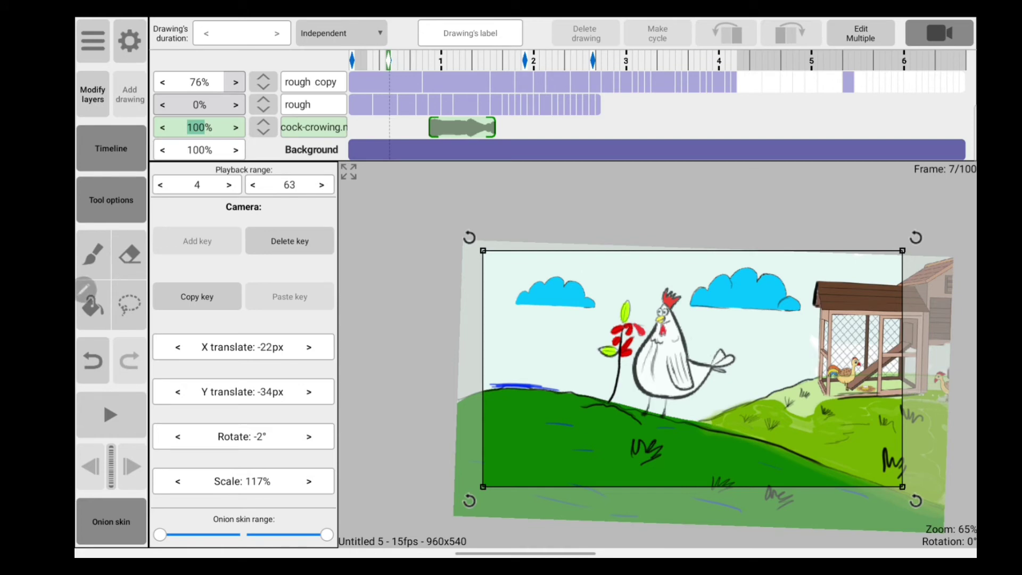
pyautogui.click(93, 38)
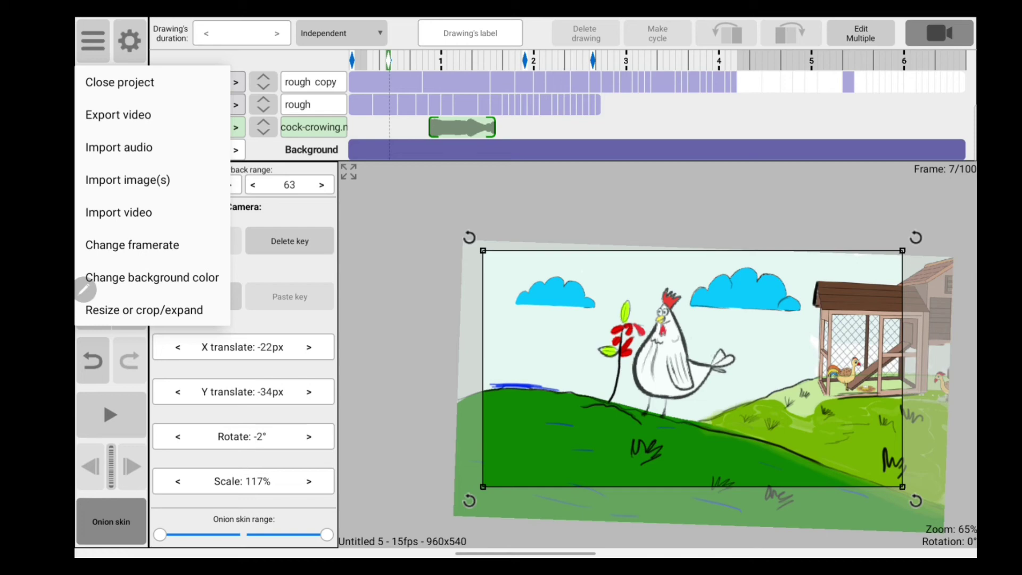
pyautogui.press('Escape')
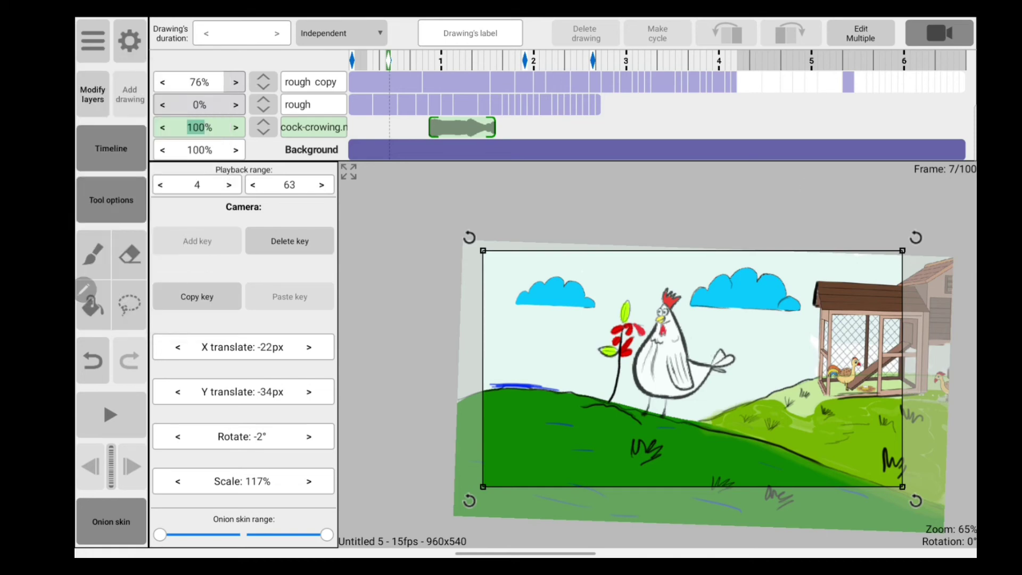
pyautogui.click(861, 33)
# Step: Browse the app Settings, cancelling the S-Pen button function dialog without changes
pyautogui.click(130, 39)
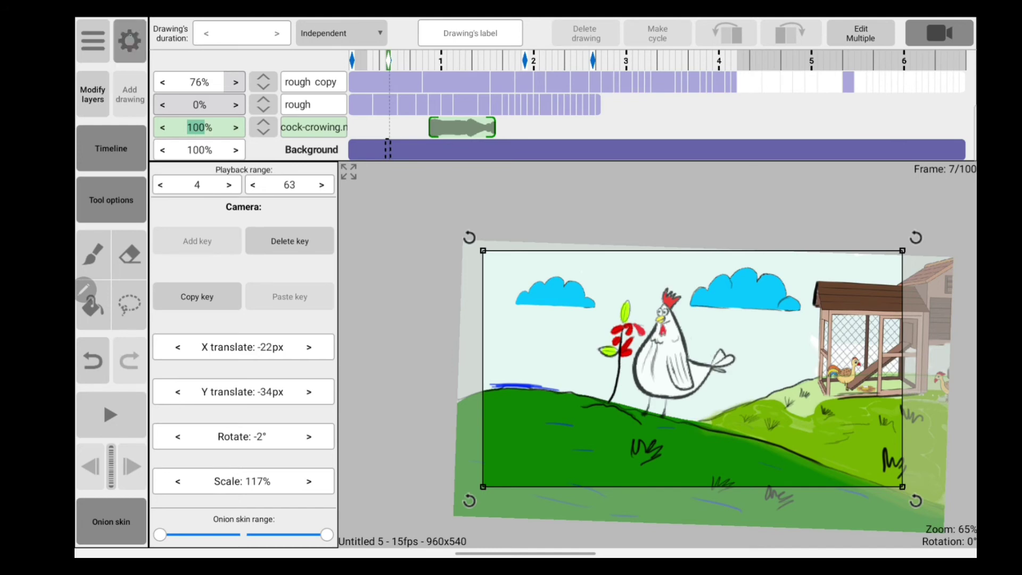
pyautogui.scroll(-15, 511, 319)
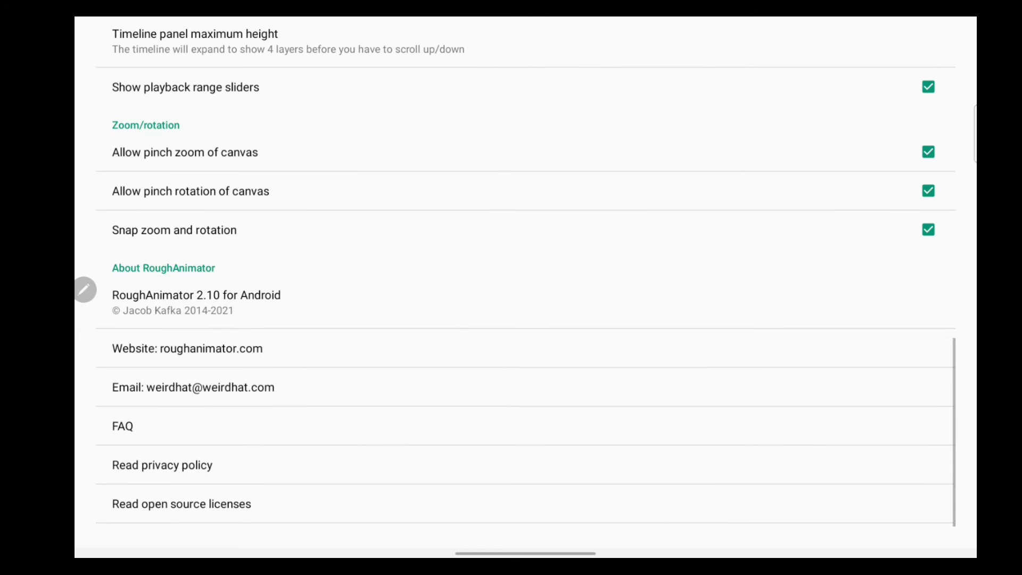
pyautogui.scroll(3, 511, 319)
pyautogui.scroll(3, 510, 320)
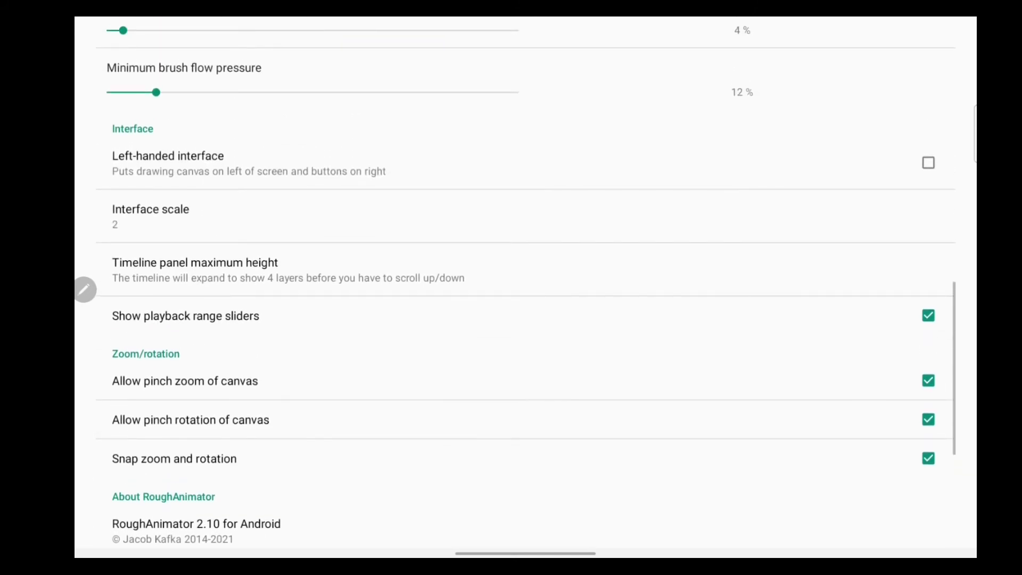
pyautogui.scroll(2, 510, 319)
pyautogui.scroll(1, 511, 320)
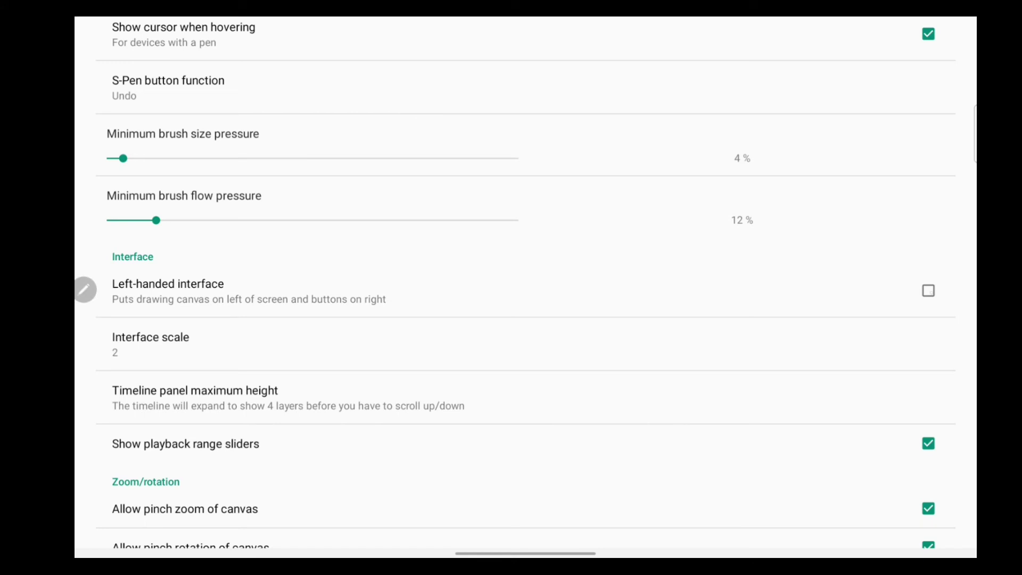
pyautogui.scroll(1, 510, 319)
pyautogui.scroll(1, 511, 319)
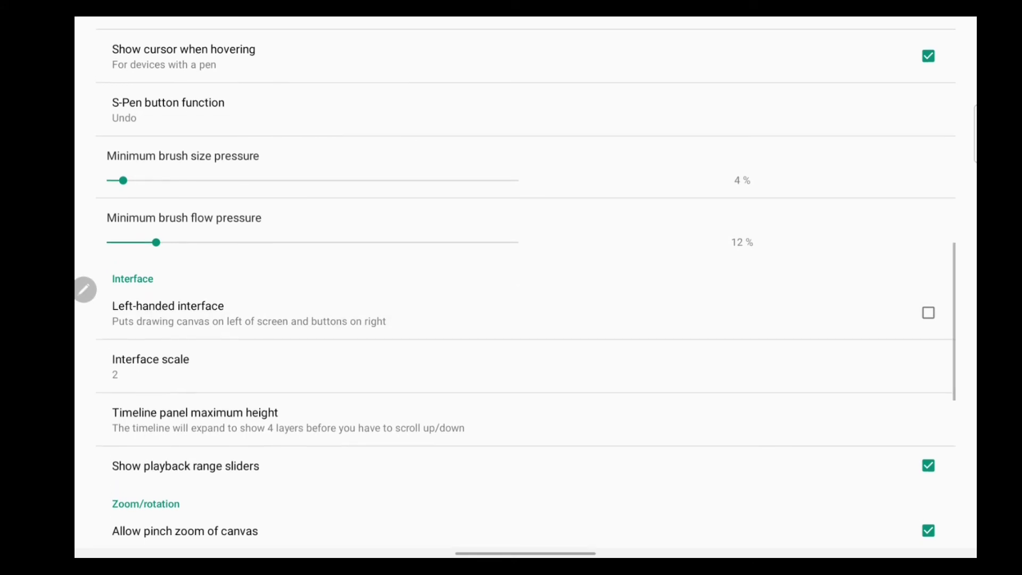
pyautogui.scroll(1, 511, 320)
pyautogui.scroll(1, 512, 319)
pyautogui.scroll(1, 510, 320)
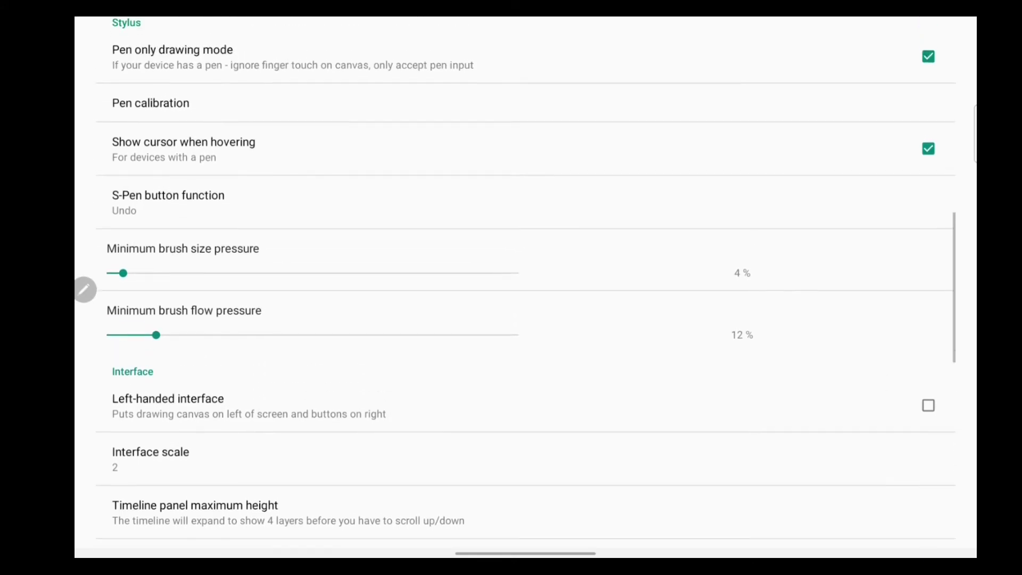
pyautogui.scroll(1, 511, 320)
pyautogui.scroll(1, 511, 320)
pyautogui.scroll(1, 511, 320)
pyautogui.scroll(1, 511, 319)
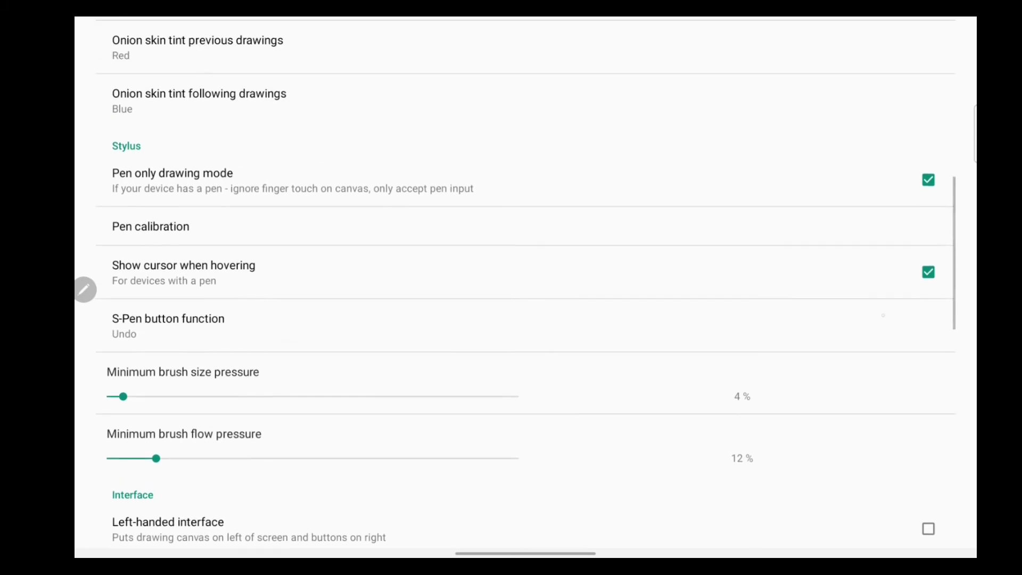
pyautogui.scroll(-1, 510, 319)
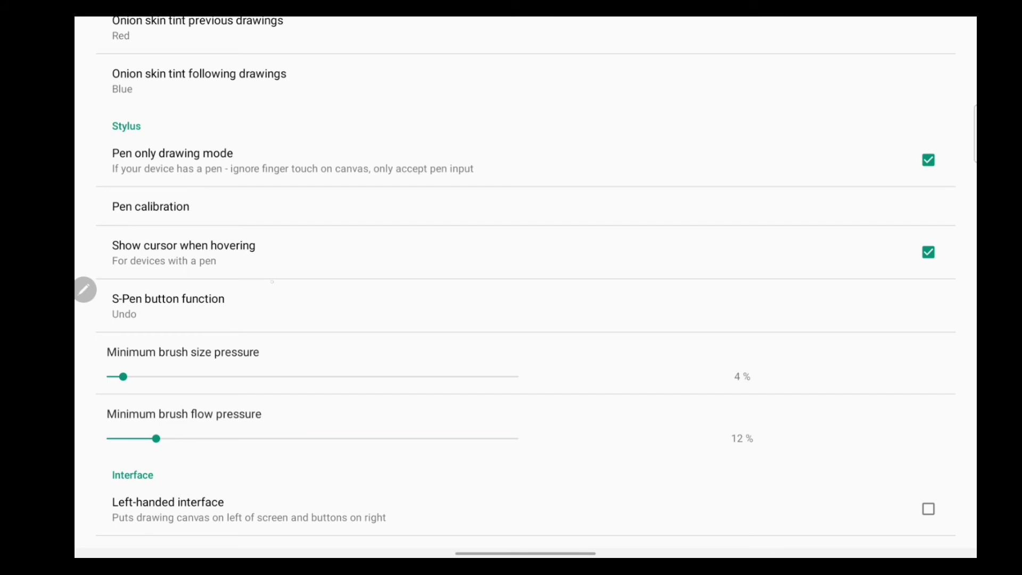
pyautogui.click(251, 299)
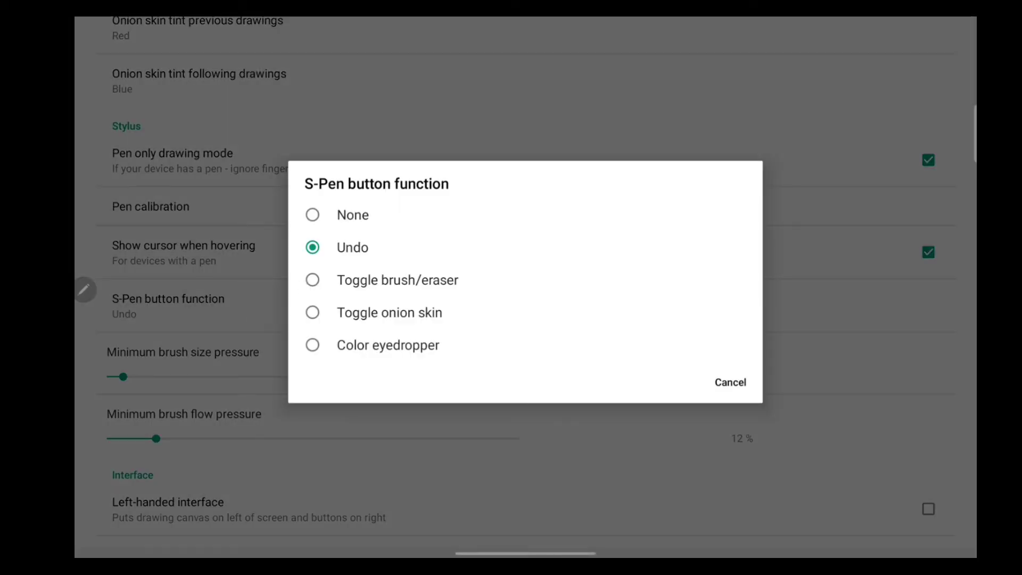
pyautogui.click(729, 382)
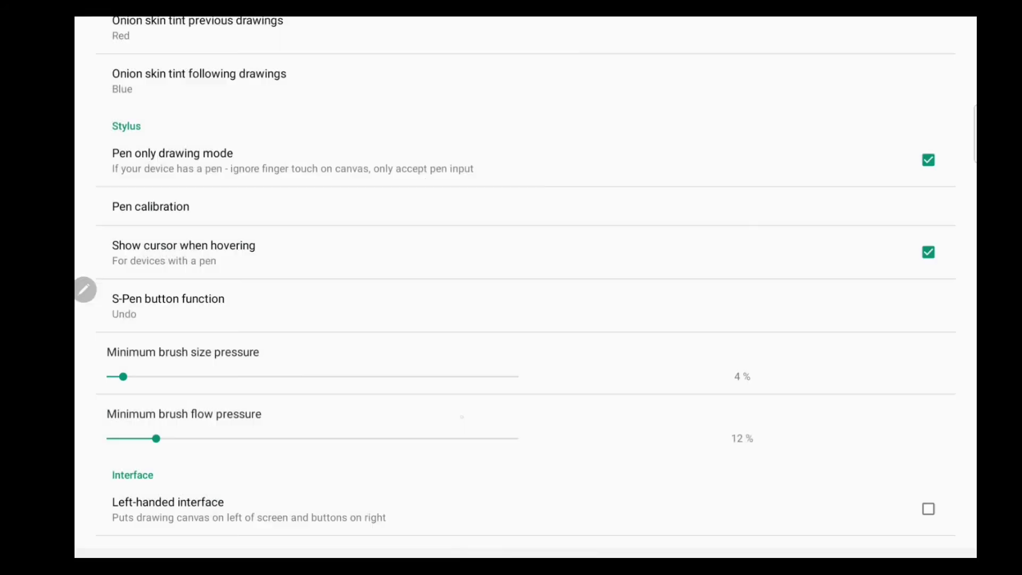
pyautogui.scroll(1, 511, 288)
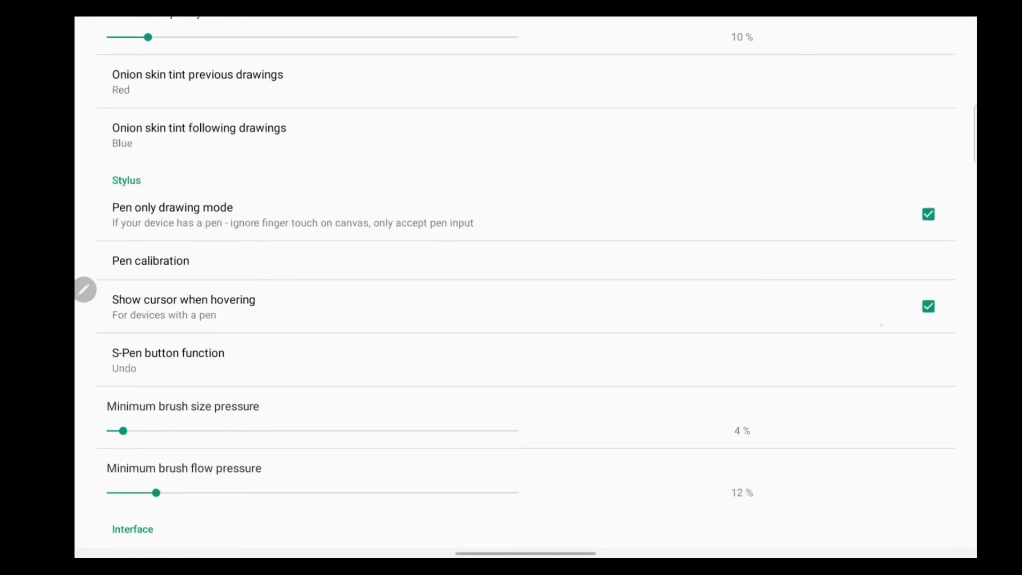
pyautogui.scroll(3, 511, 306)
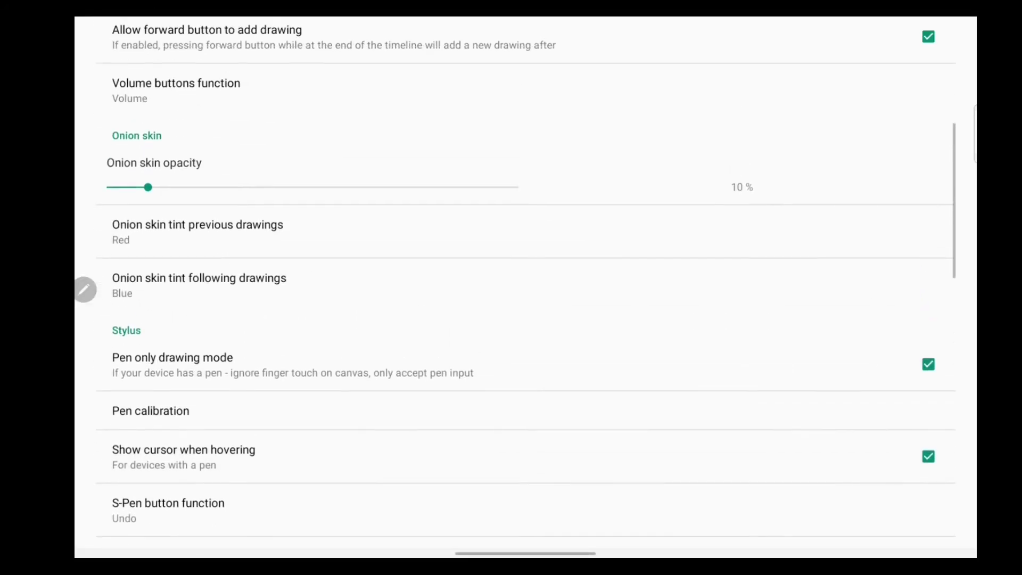
pyautogui.scroll(3, 511, 288)
pyautogui.scroll(1, 511, 288)
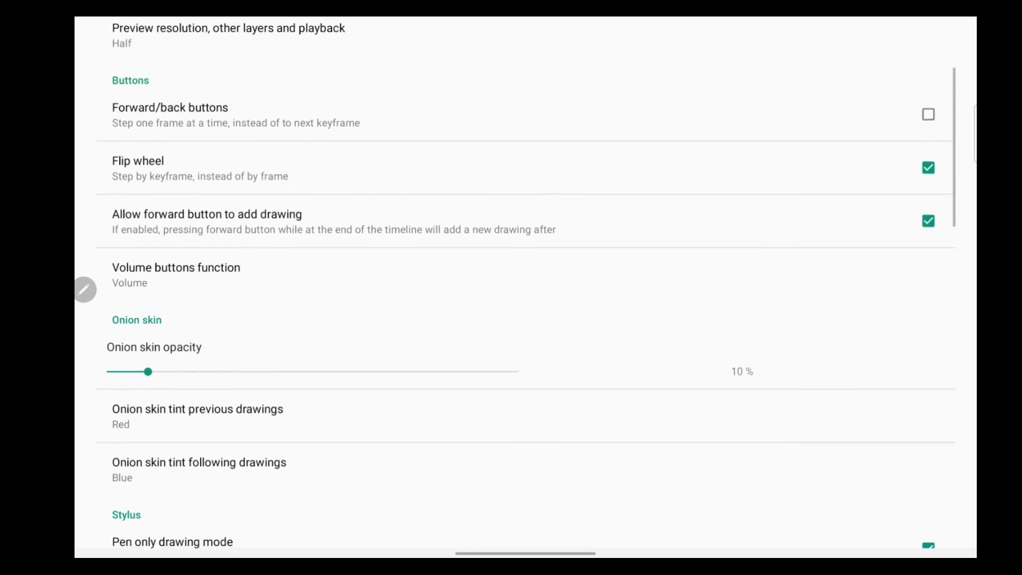
pyautogui.scroll(1, 511, 287)
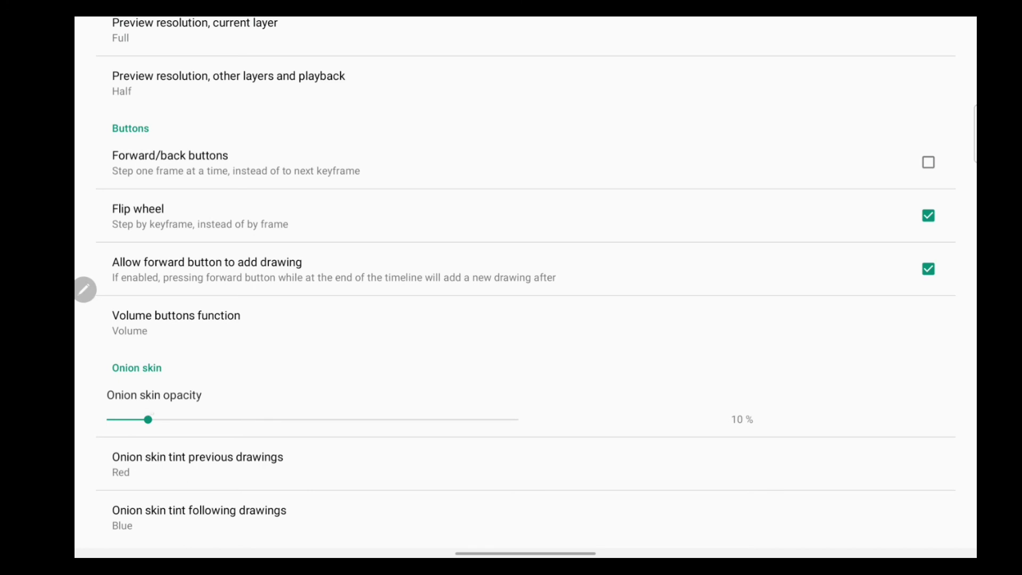
pyautogui.scroll(1, 511, 288)
pyautogui.scroll(-10, 511, 288)
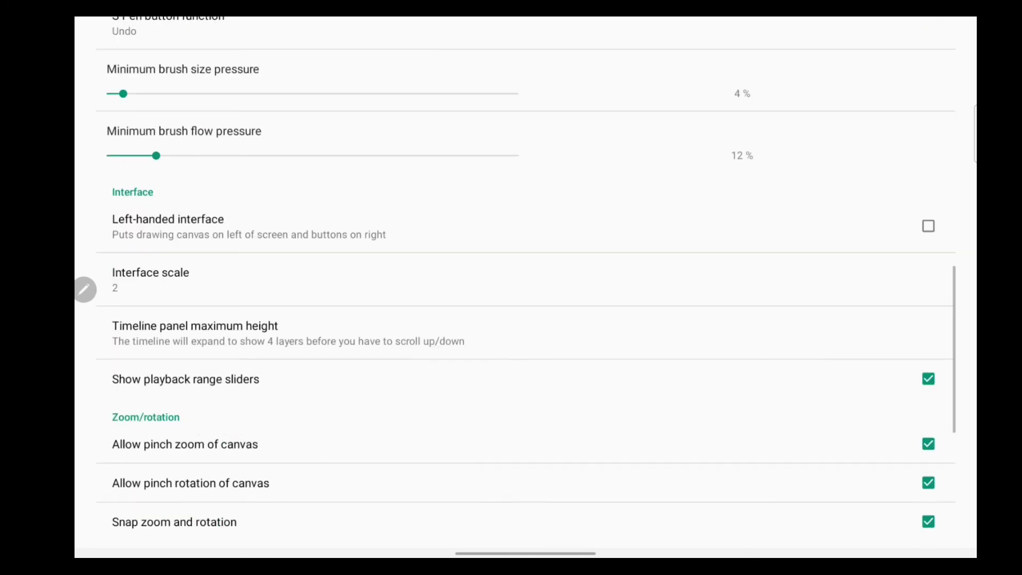
pyautogui.scroll(8, 511, 287)
pyautogui.scroll(-8, 511, 288)
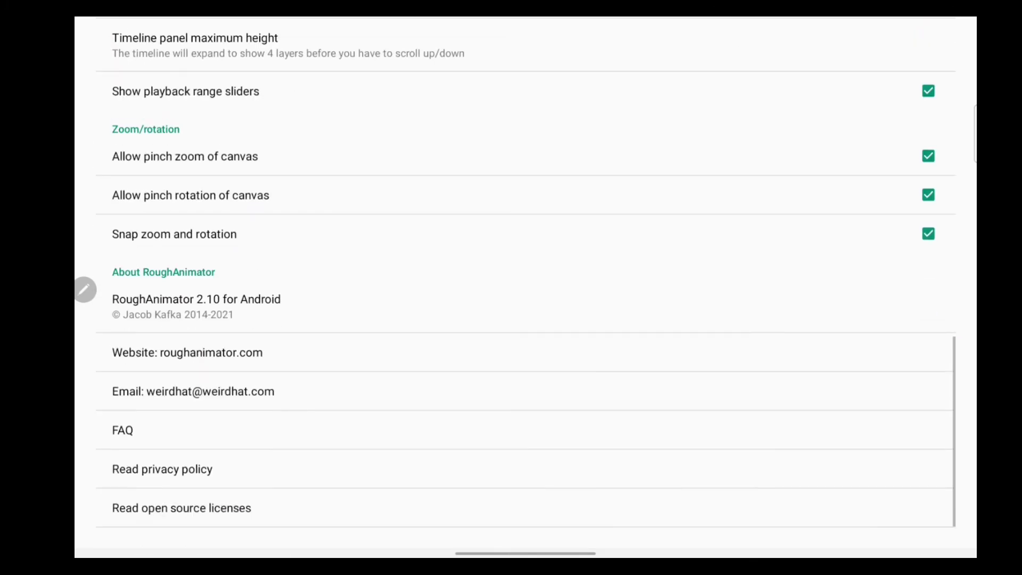
pyautogui.scroll(1, 512, 288)
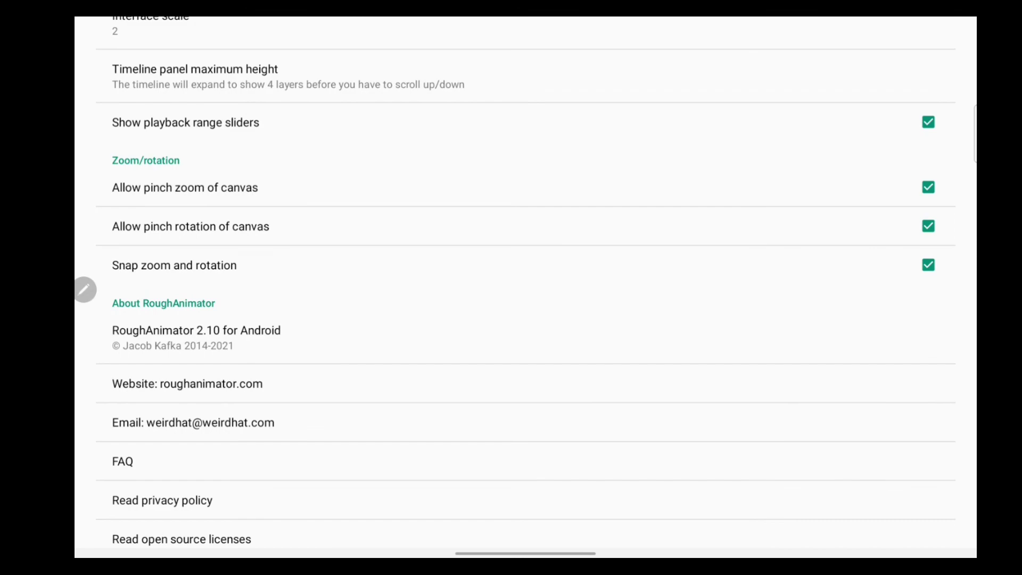
pyautogui.scroll(5, 512, 288)
pyautogui.scroll(6, 511, 288)
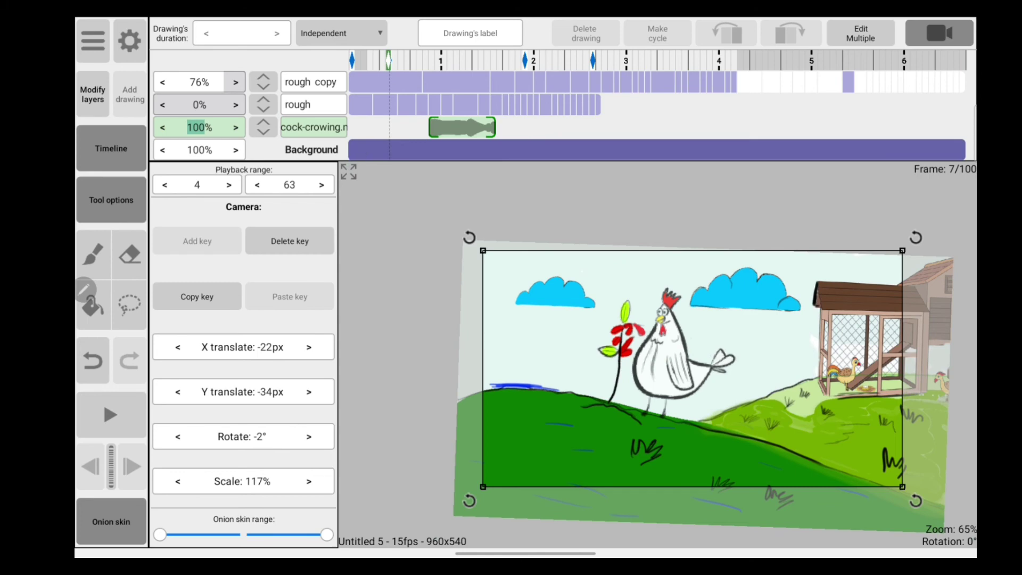
# Step: Preview the chicken scene fullscreen, then return to the normal panel layout
pyautogui.click(349, 172)
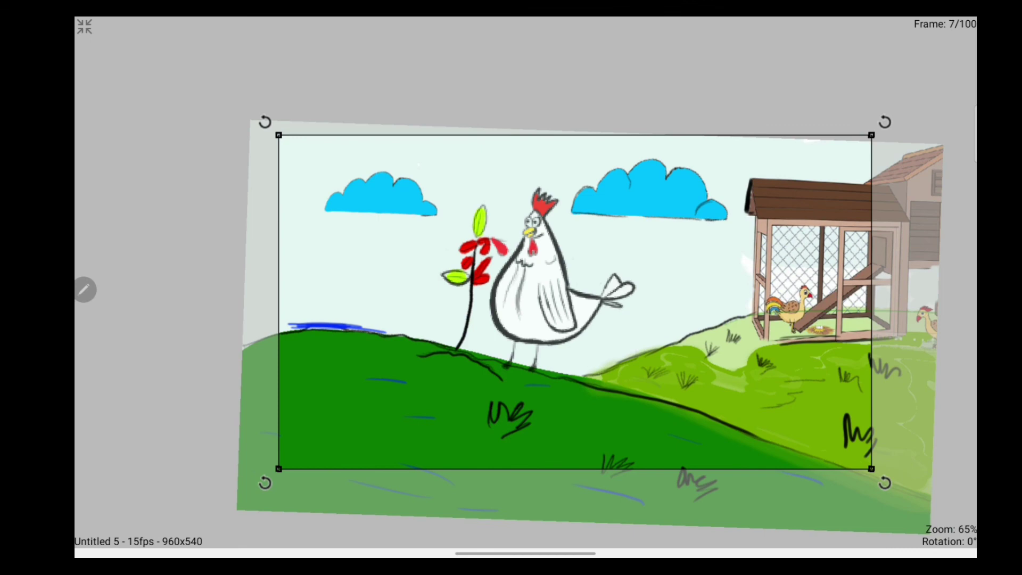
pyautogui.click(84, 27)
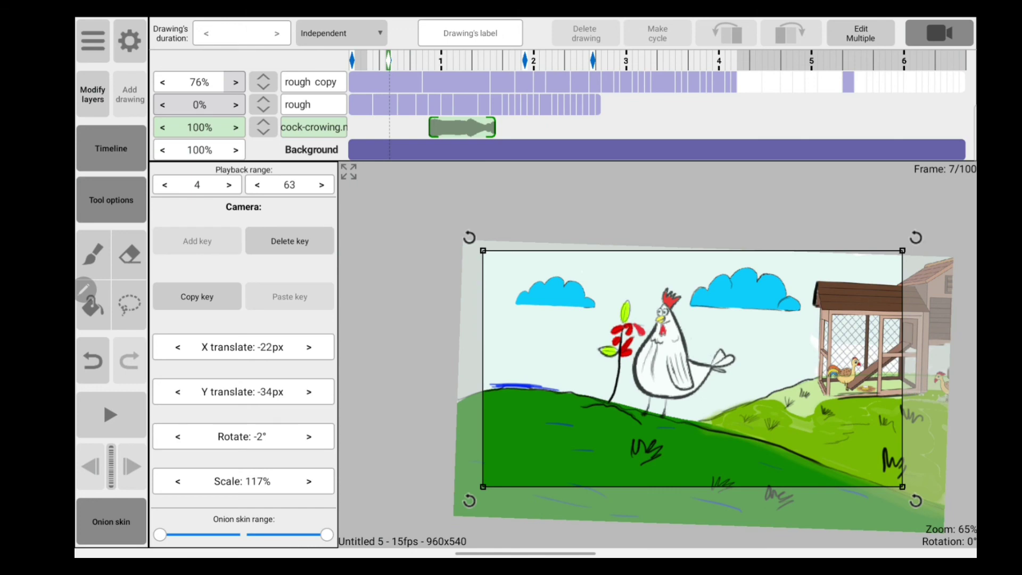
# Step: Select the first rough copy drawing and switch drawing timing to Sync layers
pyautogui.click(341, 32)
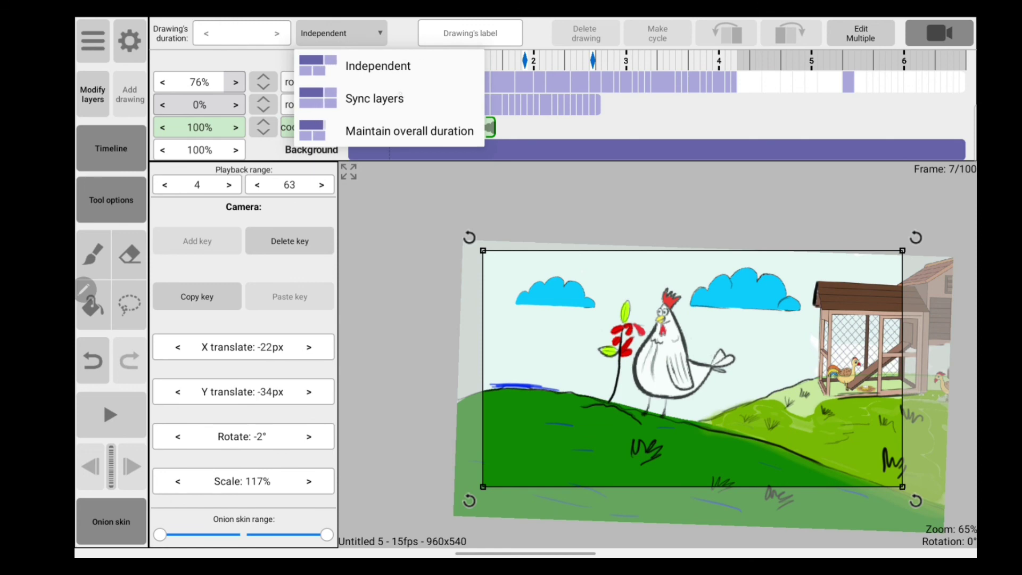
pyautogui.click(378, 66)
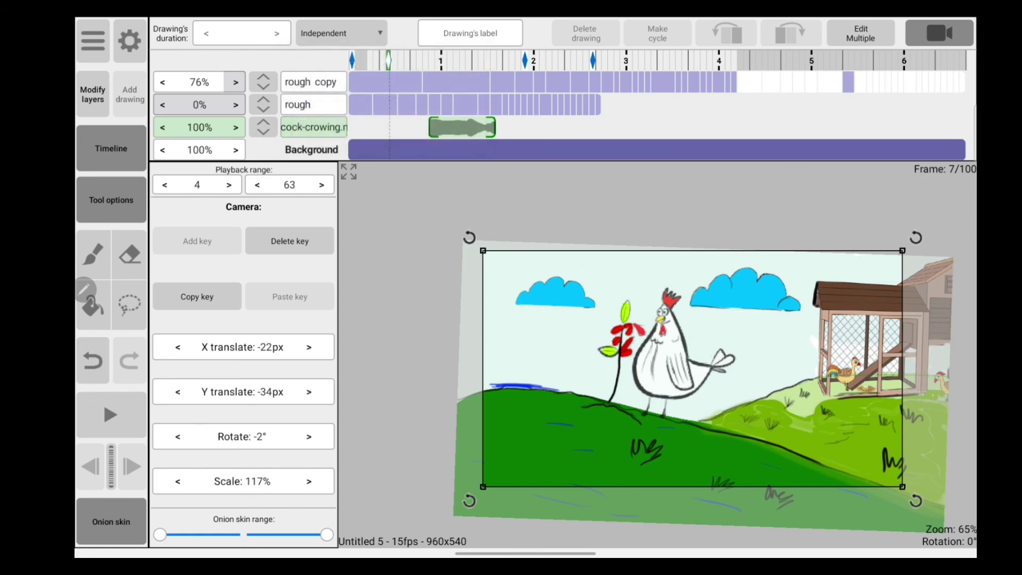
pyautogui.click(383, 82)
pyautogui.click(341, 33)
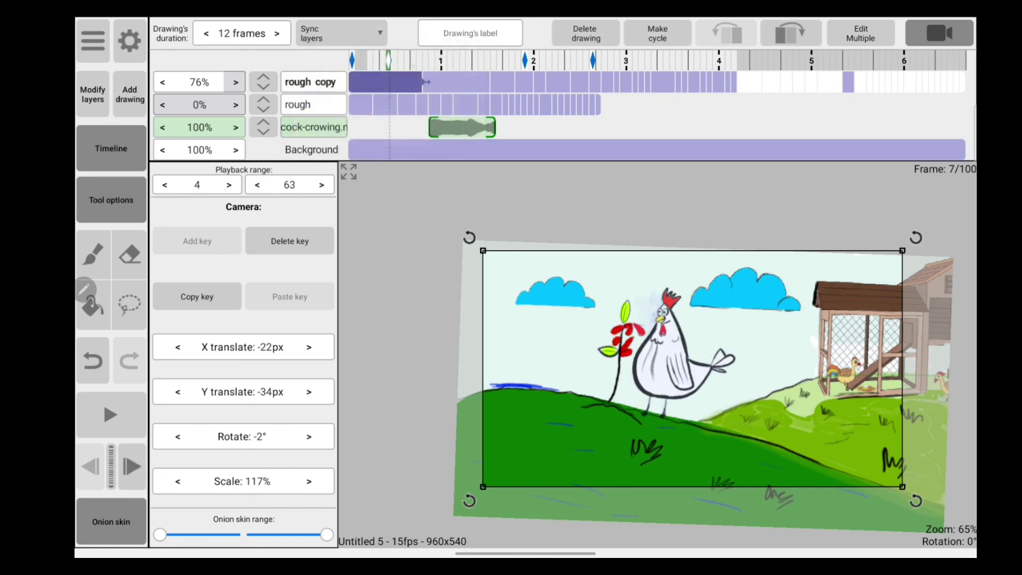
pyautogui.click(342, 65)
# Step: Nudge the drawing's duration up and down by a frame, then restore Independent timing
pyautogui.click(277, 32)
pyautogui.click(276, 33)
pyautogui.click(276, 33)
pyautogui.click(206, 33)
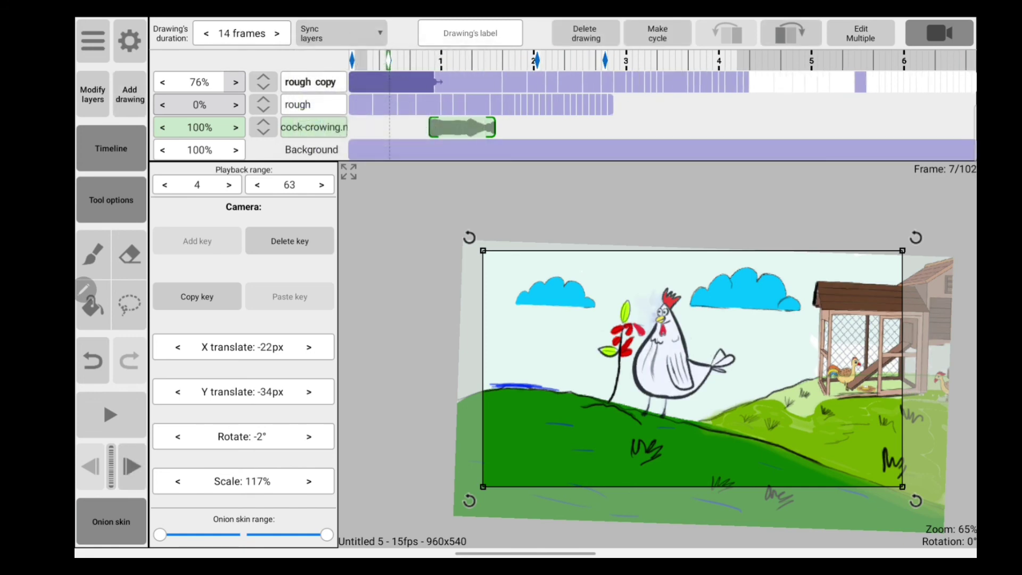
pyautogui.click(417, 62)
pyautogui.click(384, 81)
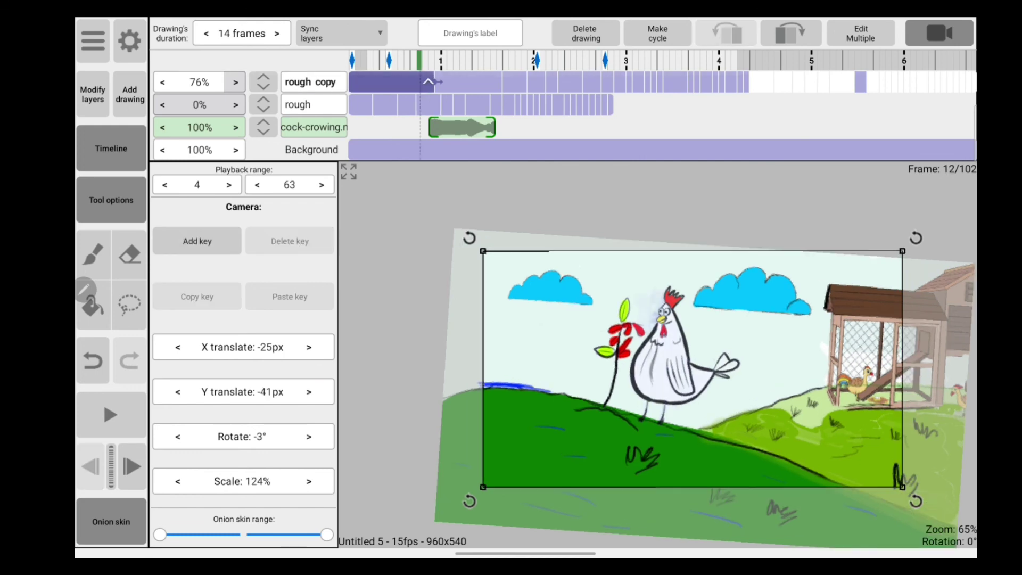
pyautogui.click(277, 33)
pyautogui.click(205, 33)
pyautogui.click(341, 32)
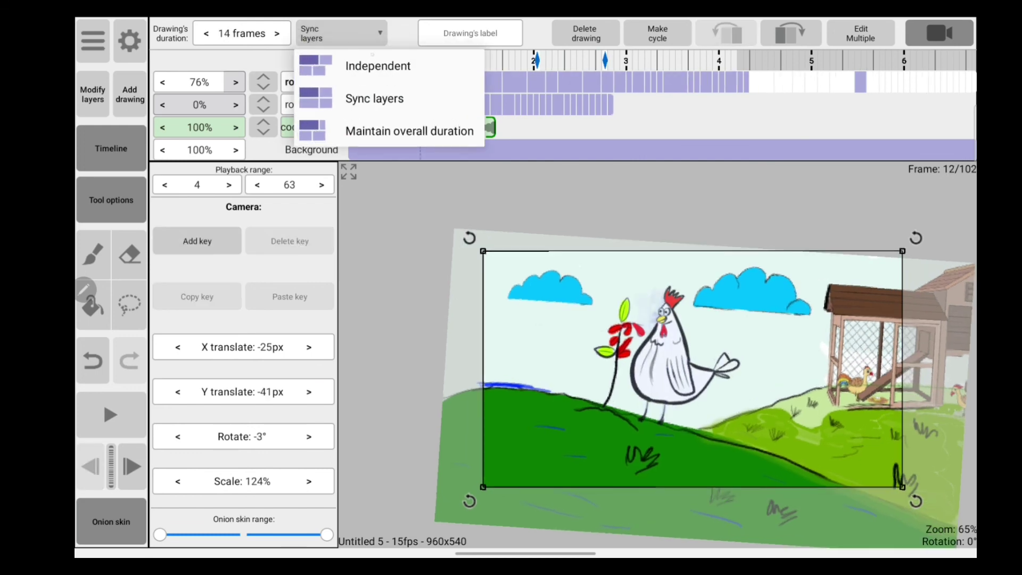
pyautogui.click(341, 66)
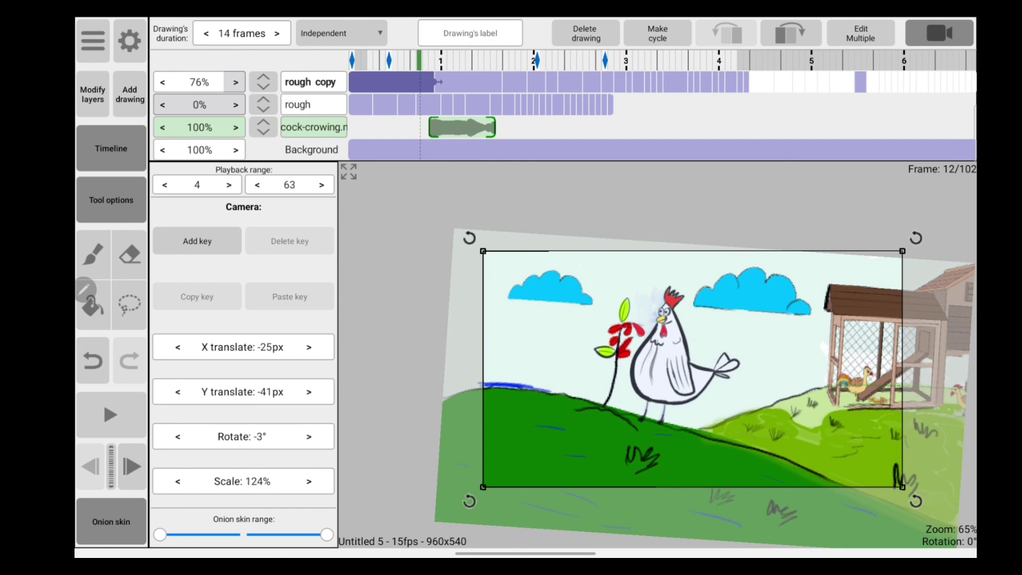
pyautogui.scroll(-3, 678, 360)
pyautogui.scroll(2, 679, 360)
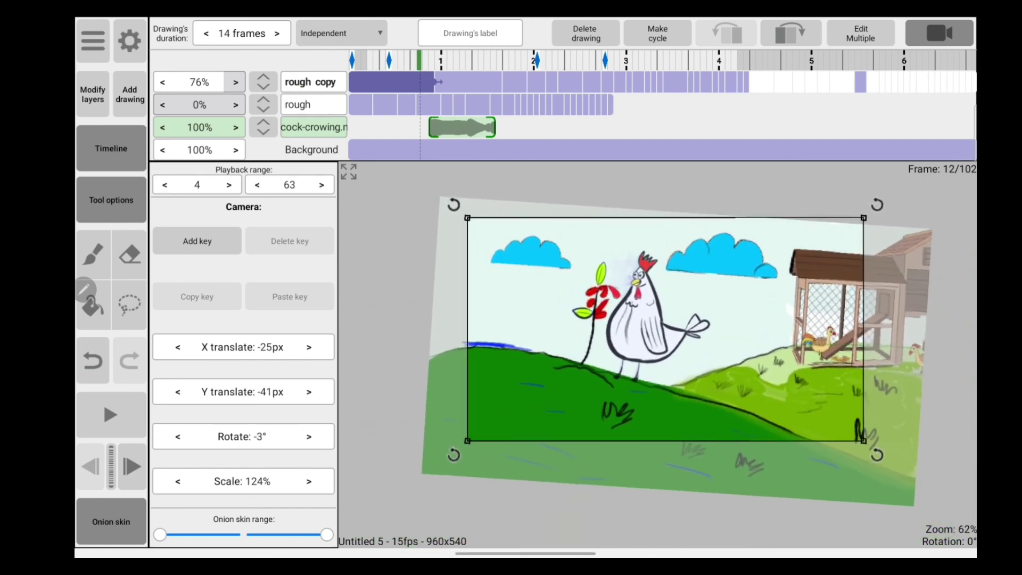
pyautogui.scroll(2, 679, 360)
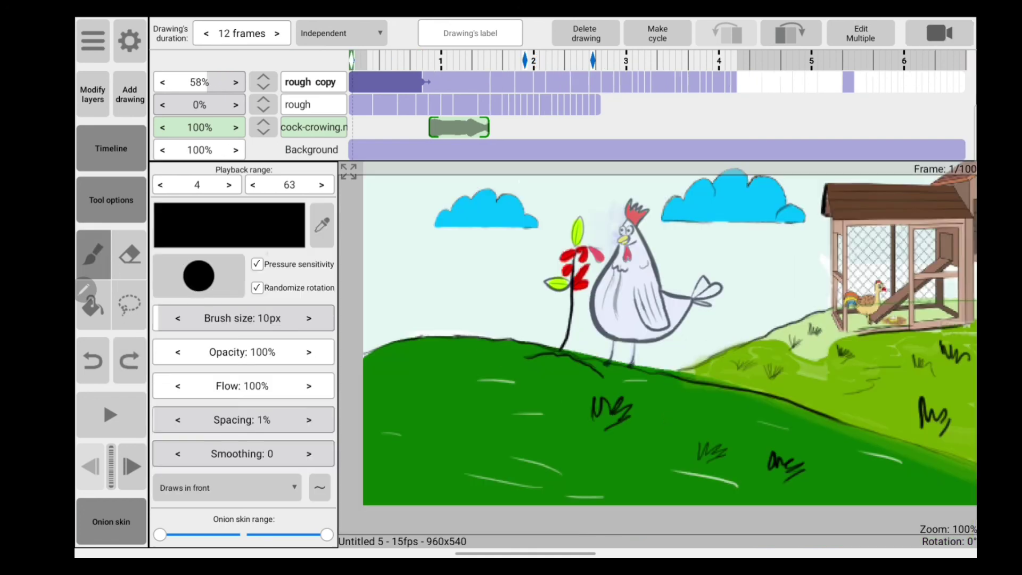
# Step: Show the saved brush tip shapes list from the Tool options preview circle
pyautogui.click(199, 275)
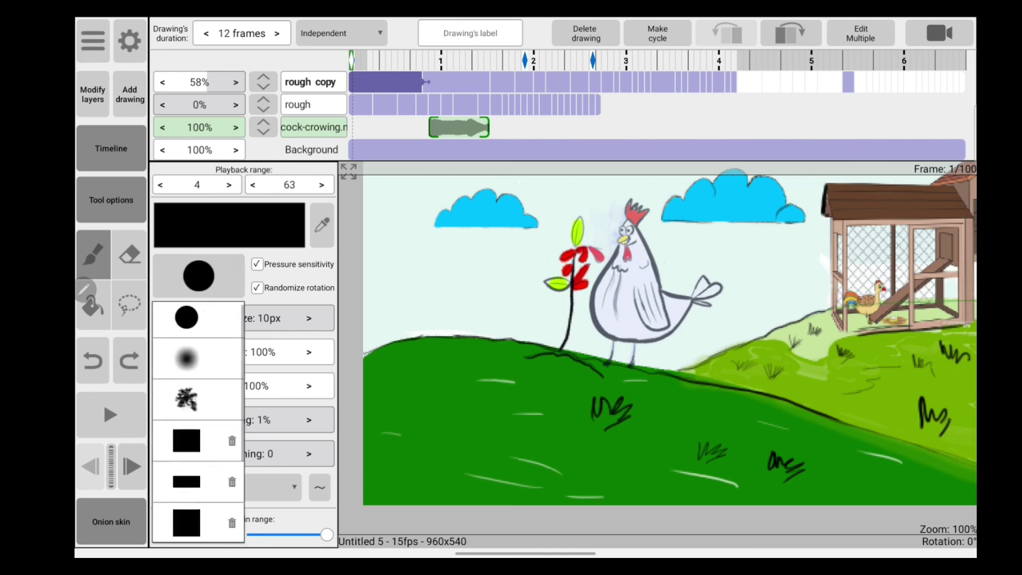
pyautogui.scroll(-5, 199, 399)
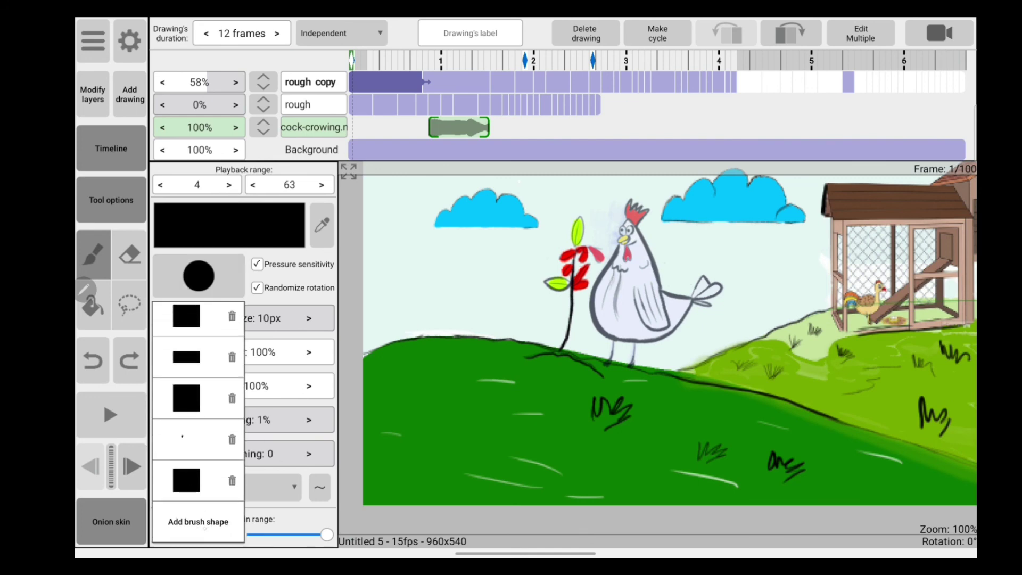